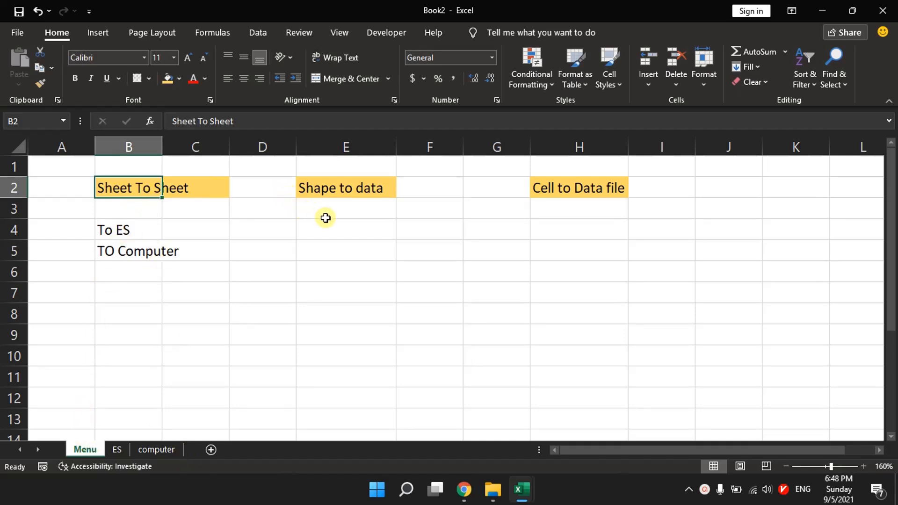
left_click(331, 187)
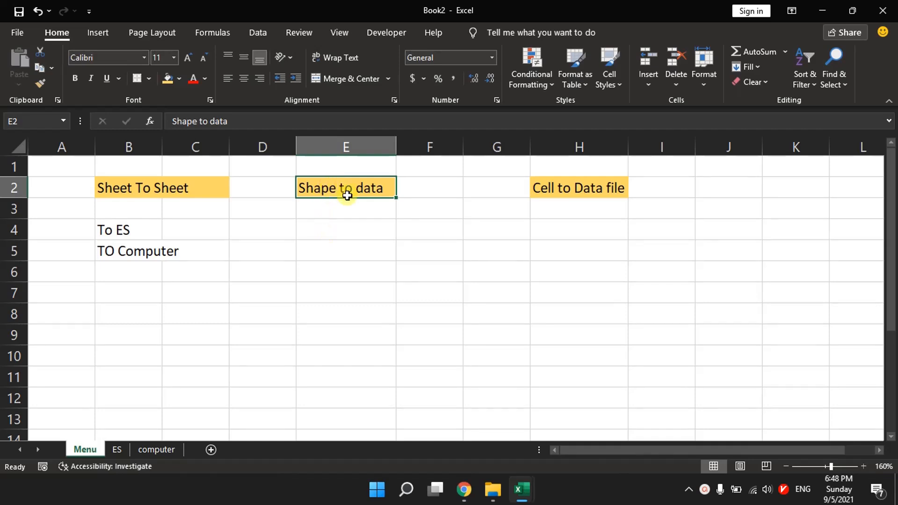
left_click(588, 286)
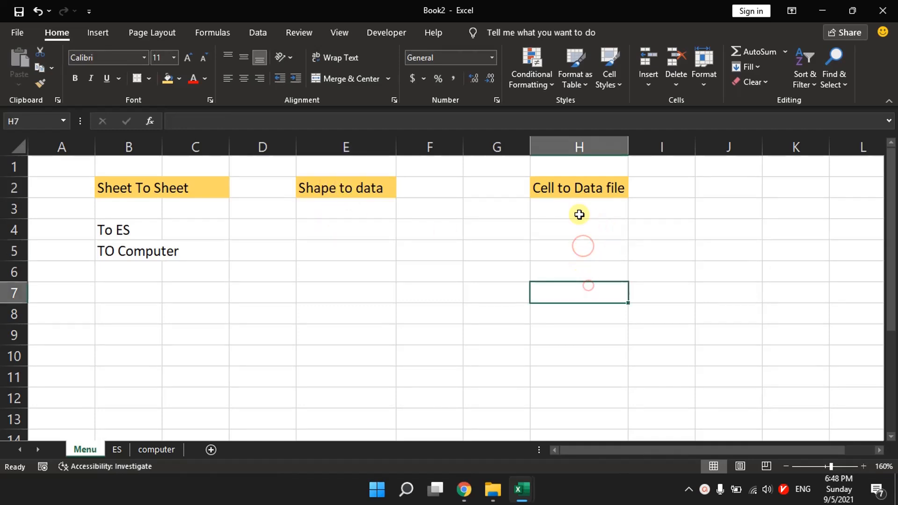
left_click(580, 189)
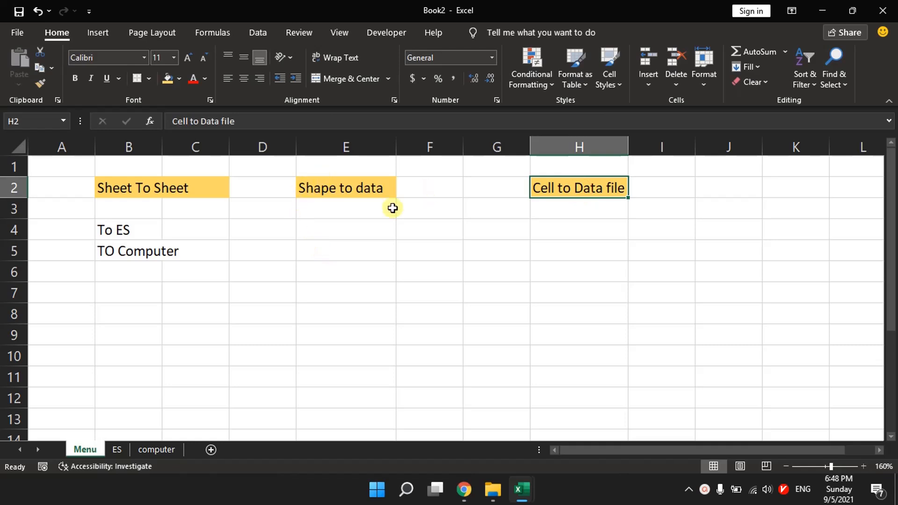
left_click(126, 314)
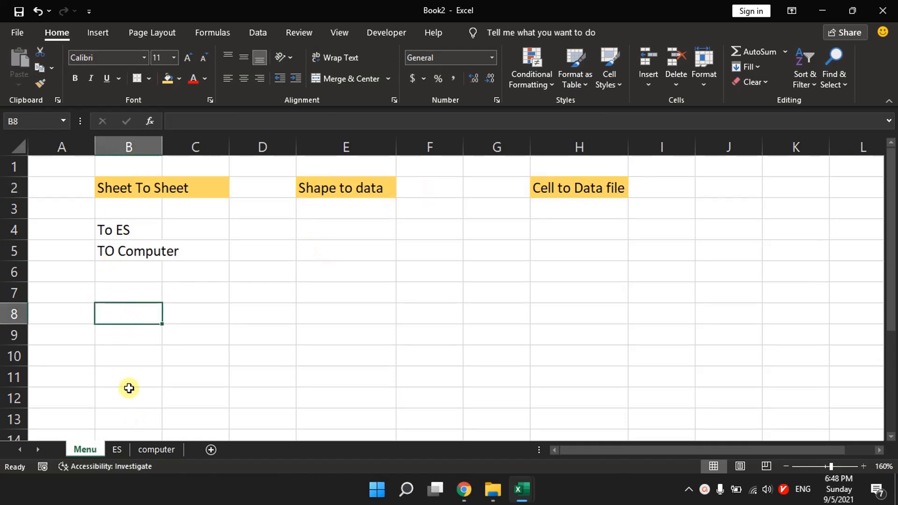
- Look at the contents of the ES sheet, then return to the To ES cell on the Menu sheet
left_click(114, 229)
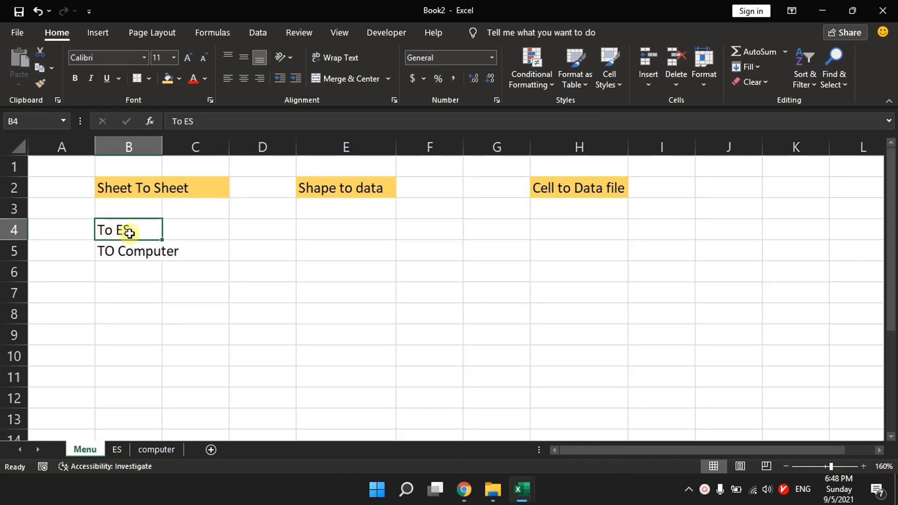
left_click(116, 449)
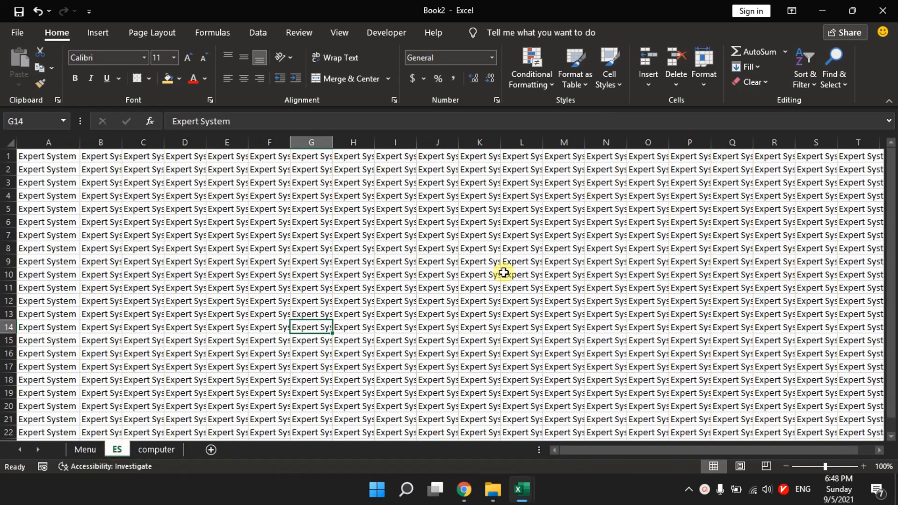
left_click(85, 449)
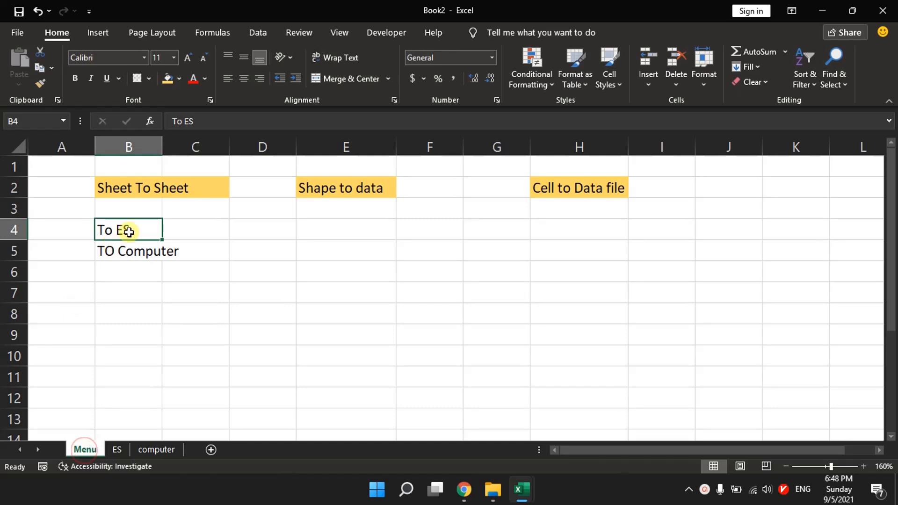
left_click(108, 33)
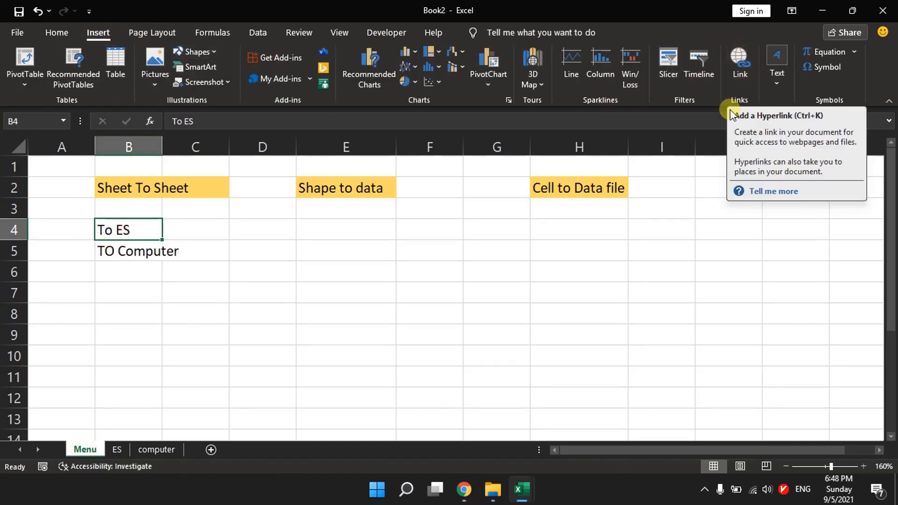
left_click(740, 57)
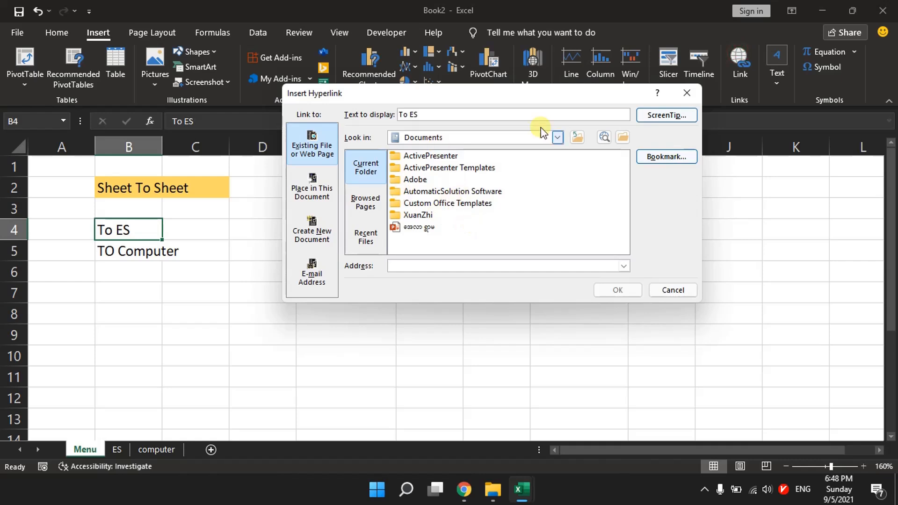
left_click(691, 99)
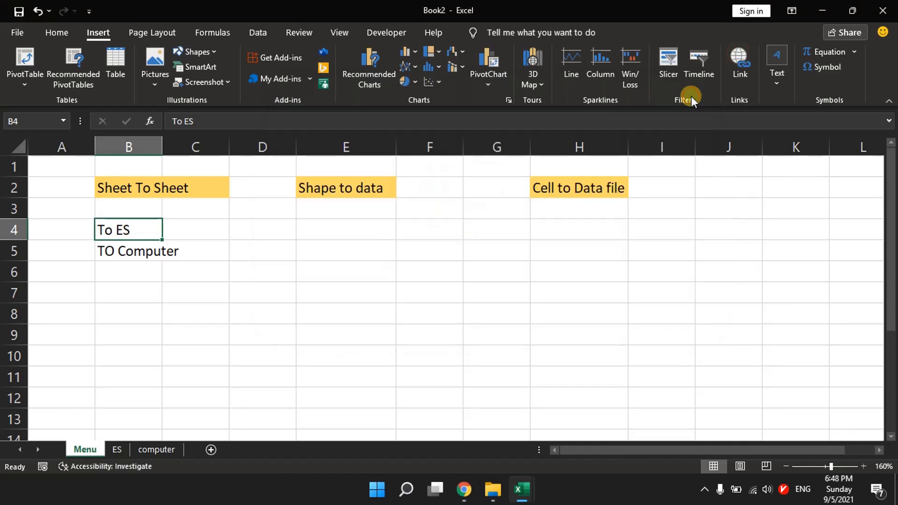
- Hyperlink the To ES cell to cell A1 of the ES sheet, and test the link before returning to the Menu sheet
key("ctrl+k")
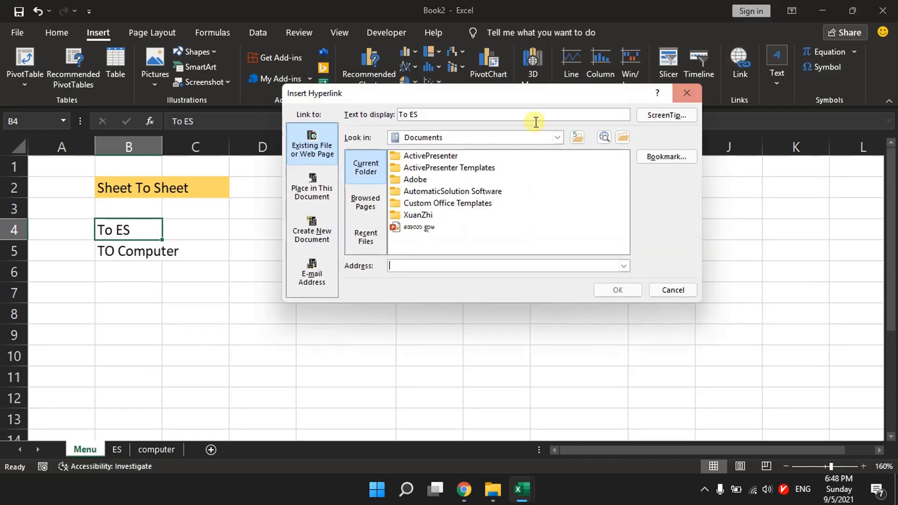
left_click(667, 158)
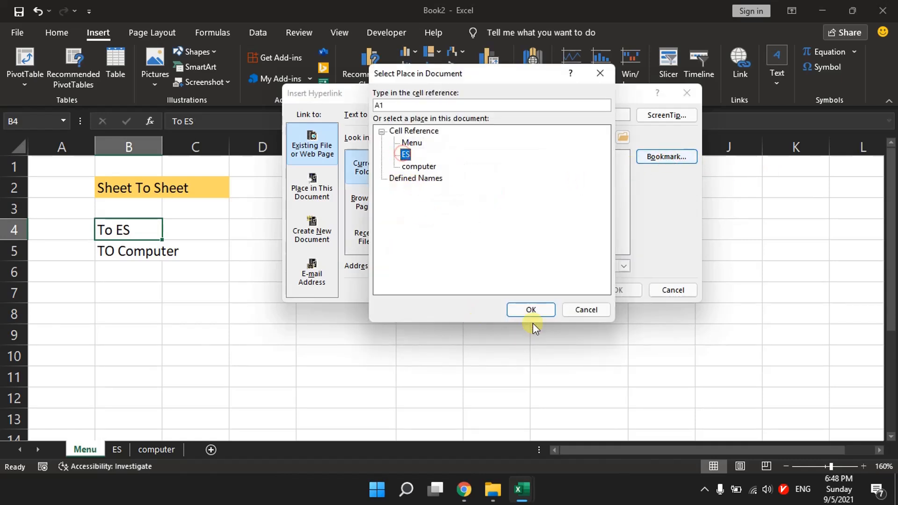
left_click(534, 310)
left_click(619, 290)
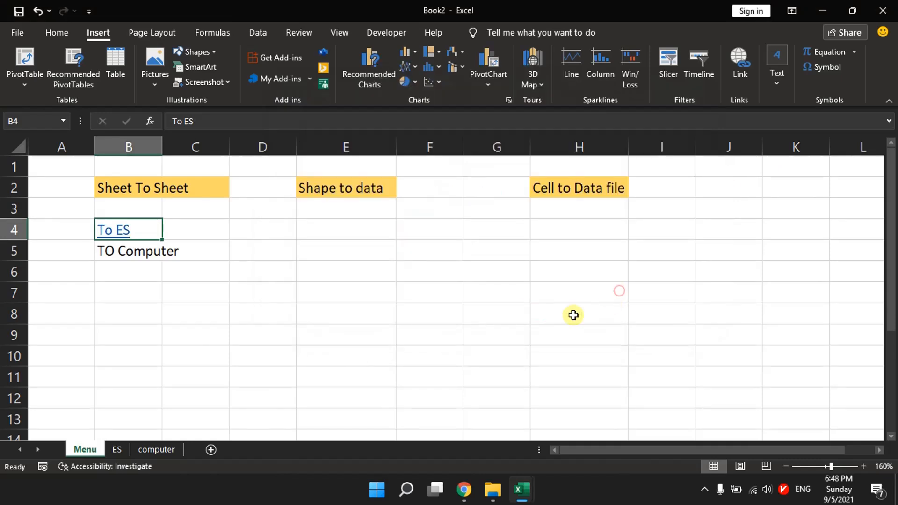
left_click(121, 234)
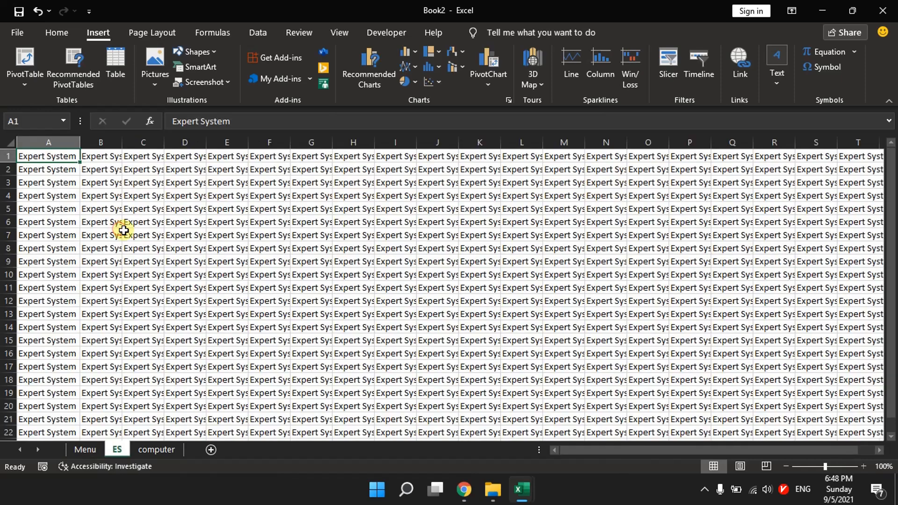
left_click(83, 452)
- Hyperlink the TO Computer cell to cell A1 of the computer sheet, and test the link before returning to the Menu sheet
left_click(129, 251)
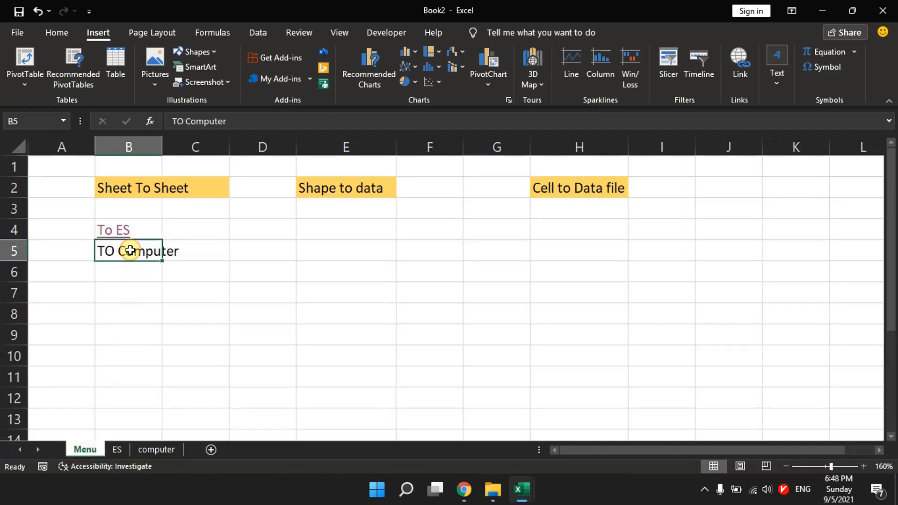
key("ctrl+k")
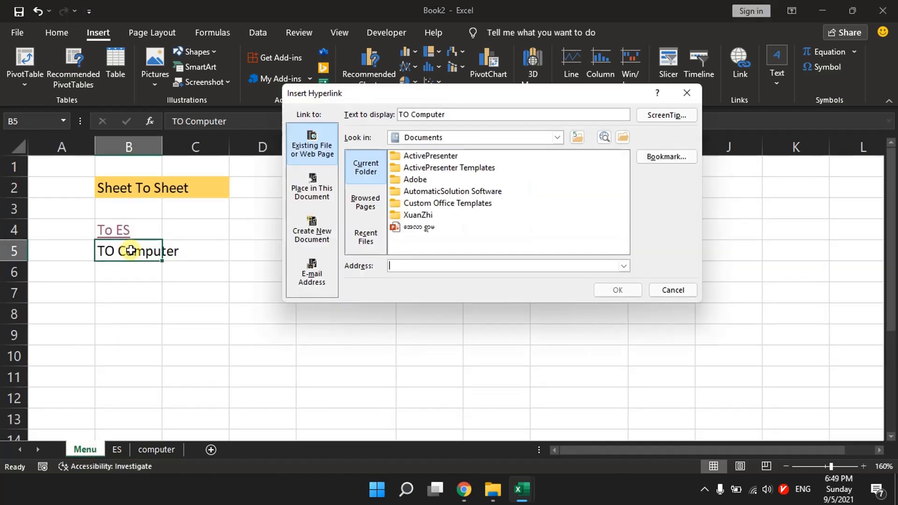
left_click(664, 156)
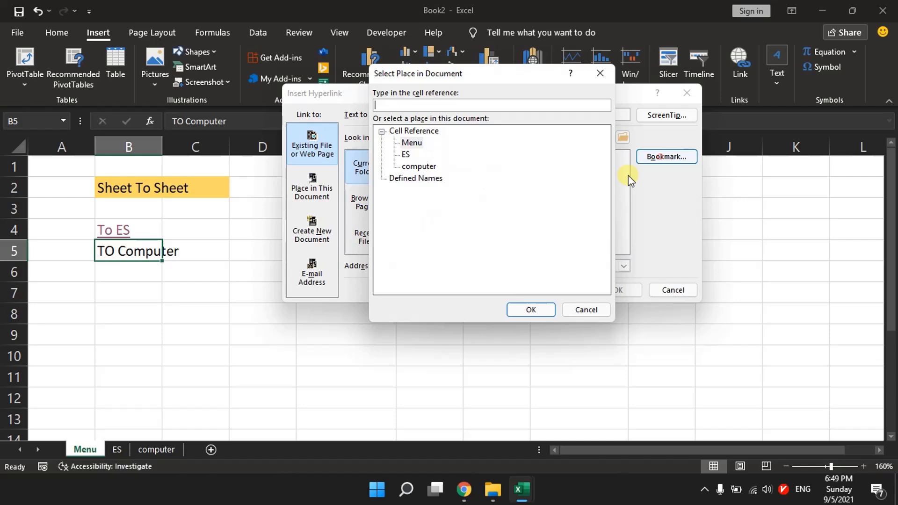
left_click(419, 166)
left_click(524, 310)
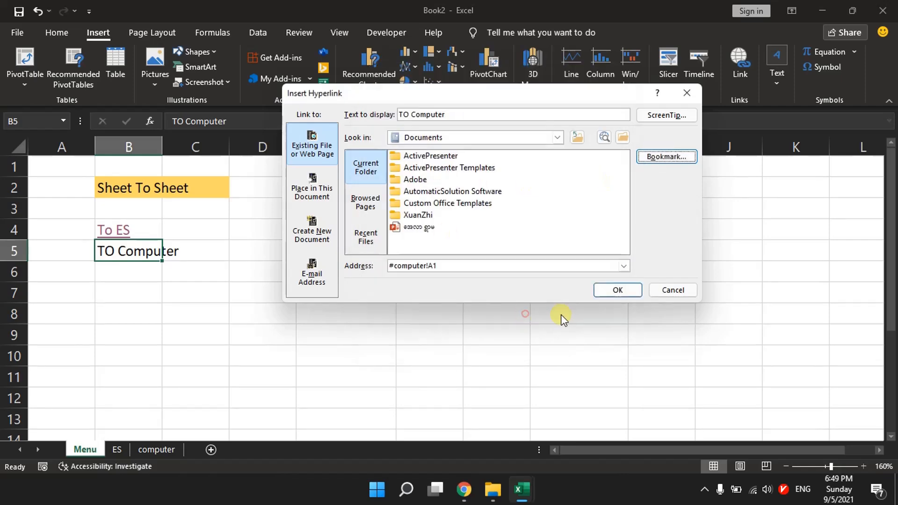
left_click(610, 290)
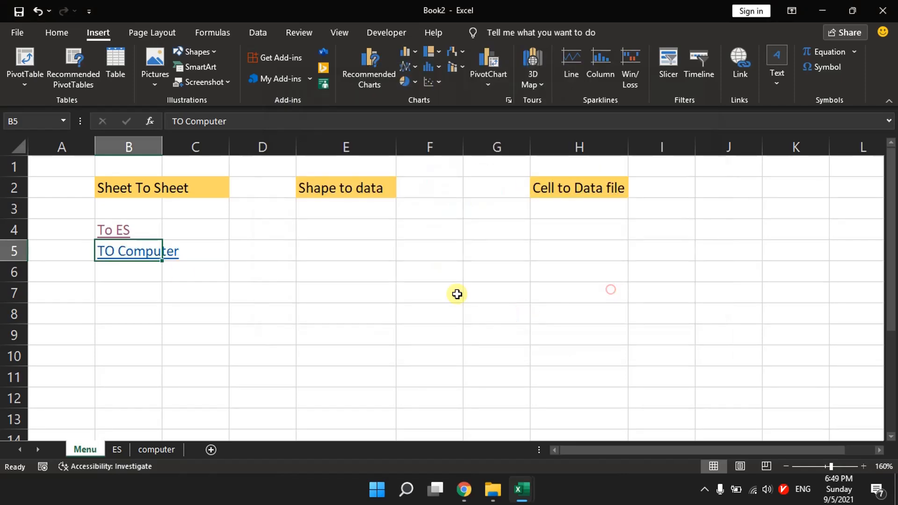
left_click(137, 258)
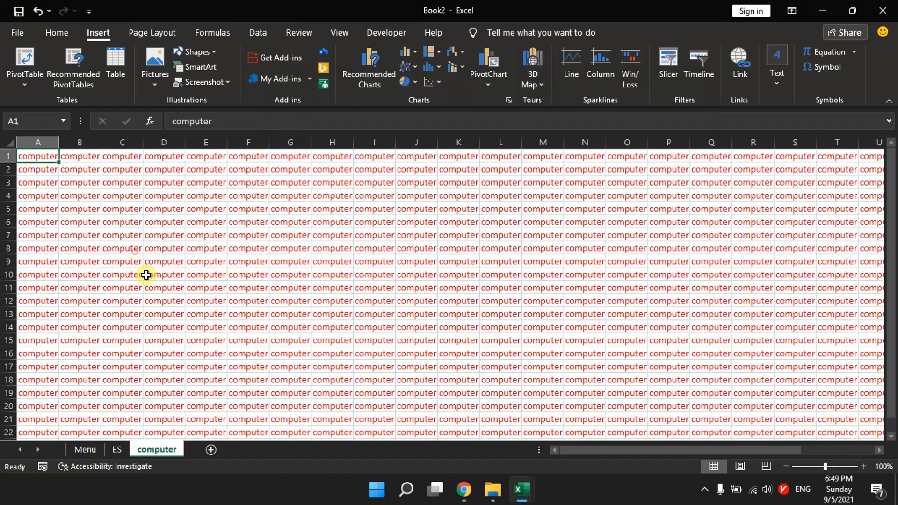
left_click(86, 448)
left_click_drag(151, 227, 146, 258)
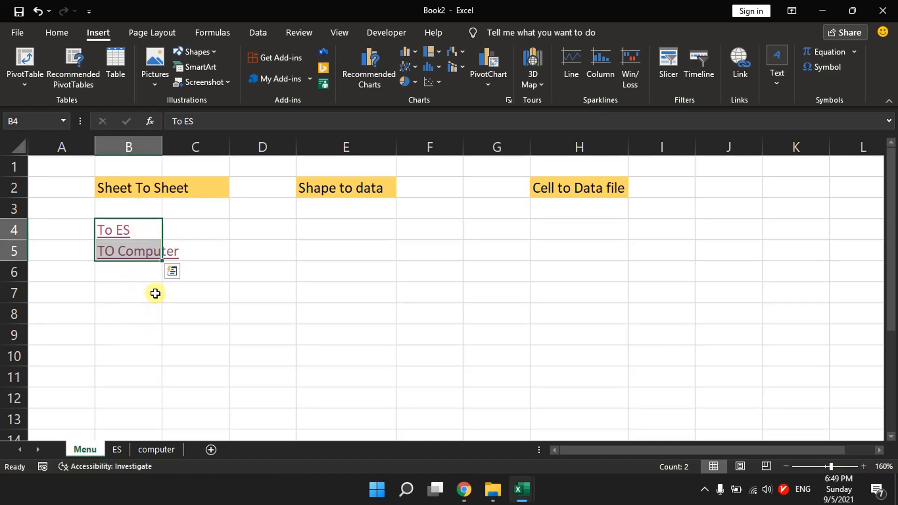
left_click(122, 189)
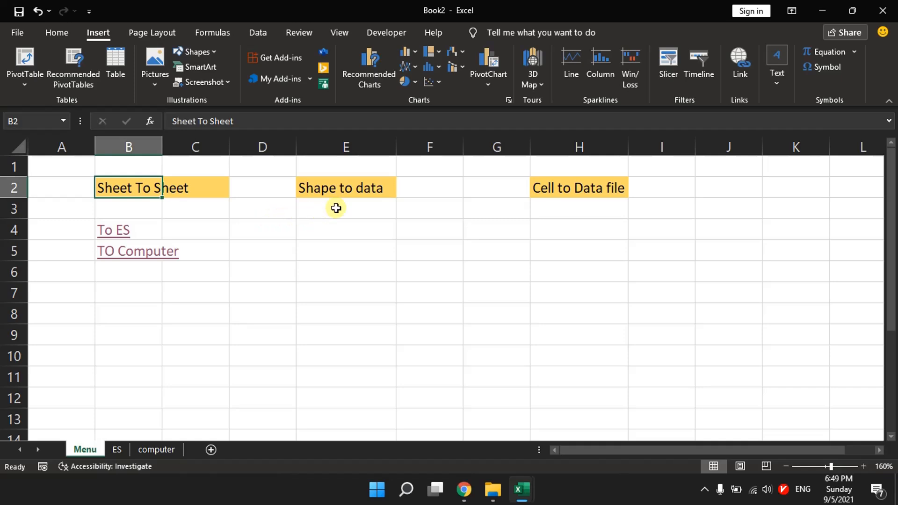
left_click(346, 188)
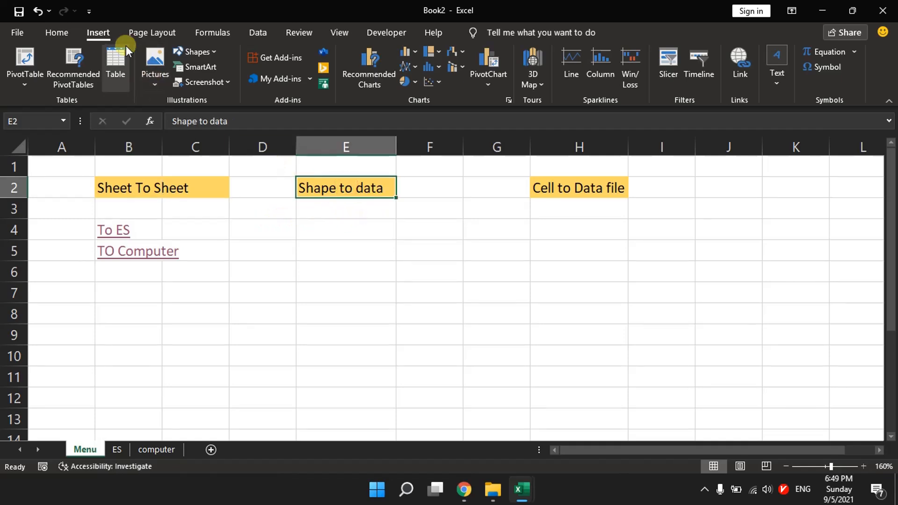
- Draw a right block arrow about 1.04" high and 1.66" wide just below the Shape to data heading
left_click(213, 52)
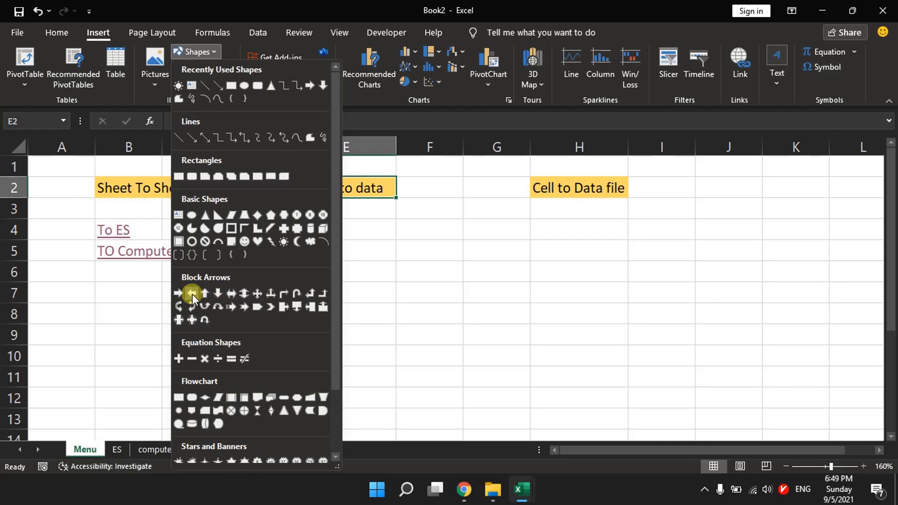
left_click(180, 293)
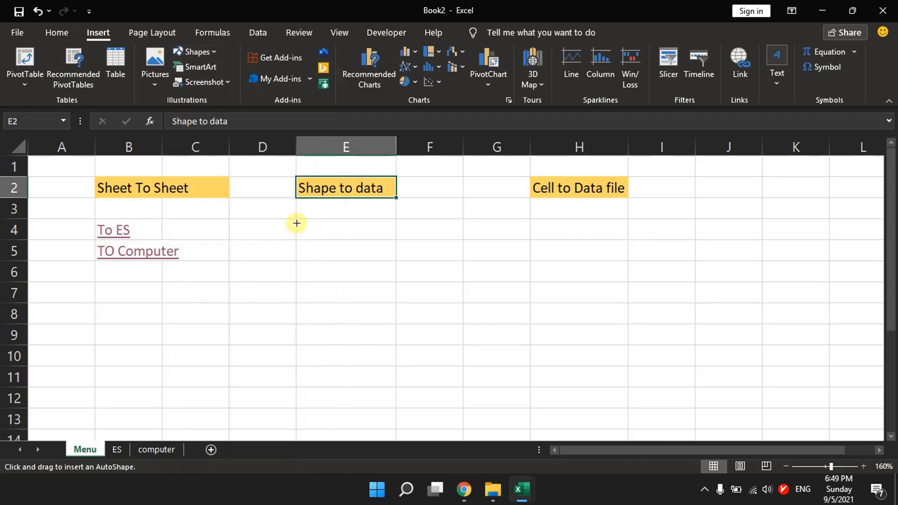
left_click_drag(303, 229, 463, 320)
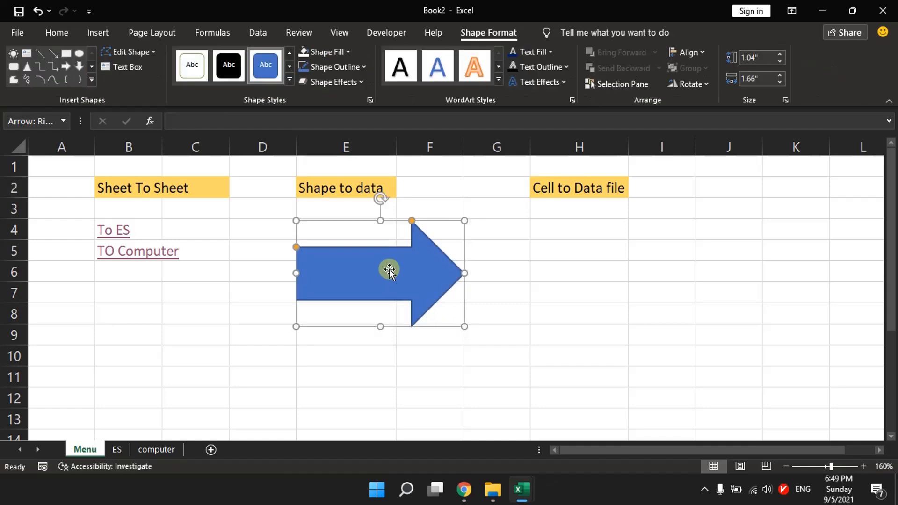
left_click(386, 257)
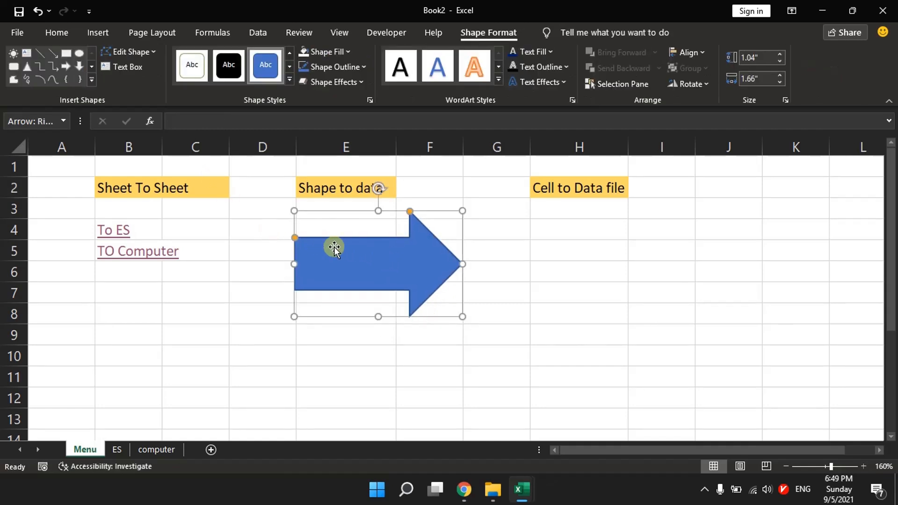
- Label the arrow "အသေးစိတ်ကြည့်ရန်", resize it to about 1.01" high and 1.97" wide so the text fits on one line, and shift it slightly up
key("super+space")
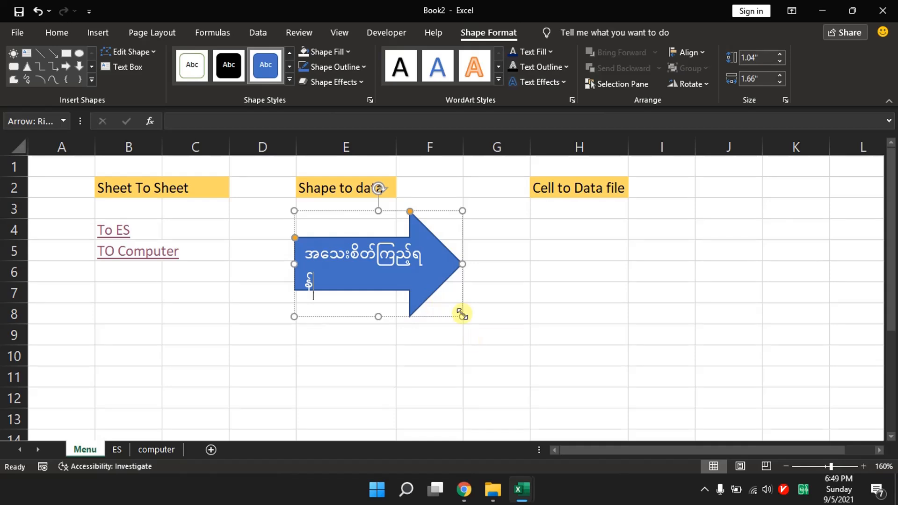
left_click_drag(462, 317, 493, 313)
left_click_drag(427, 276, 433, 257)
left_click(389, 307)
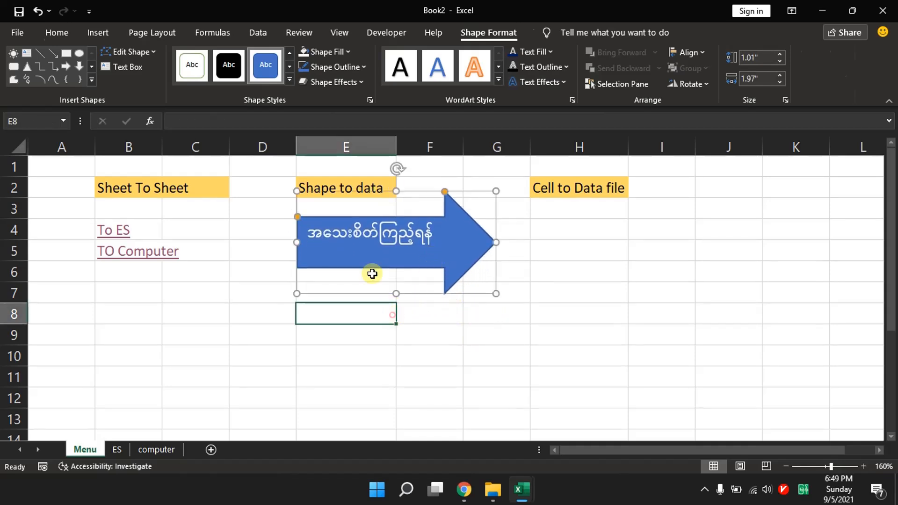
- Start a hyperlink from the arrow shape to an existing file and browse to the D:\Advanced_Excel folder
left_click(337, 267)
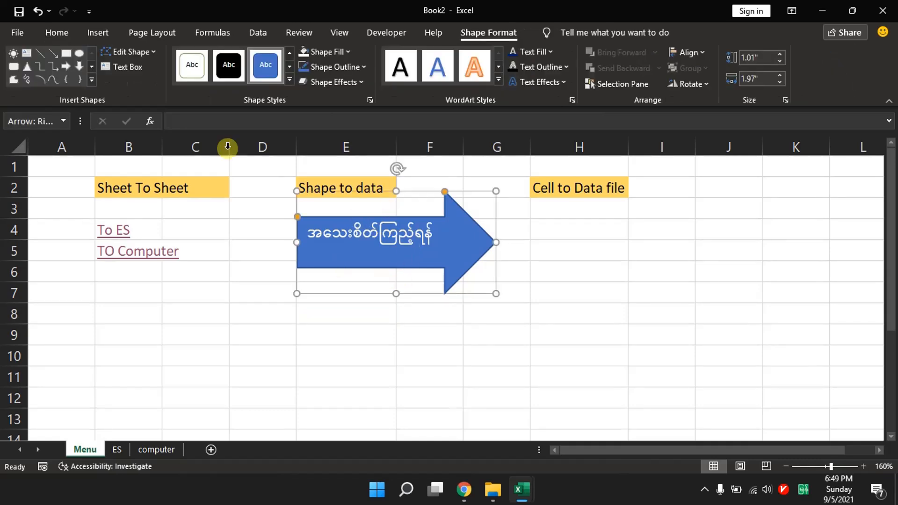
left_click(108, 32)
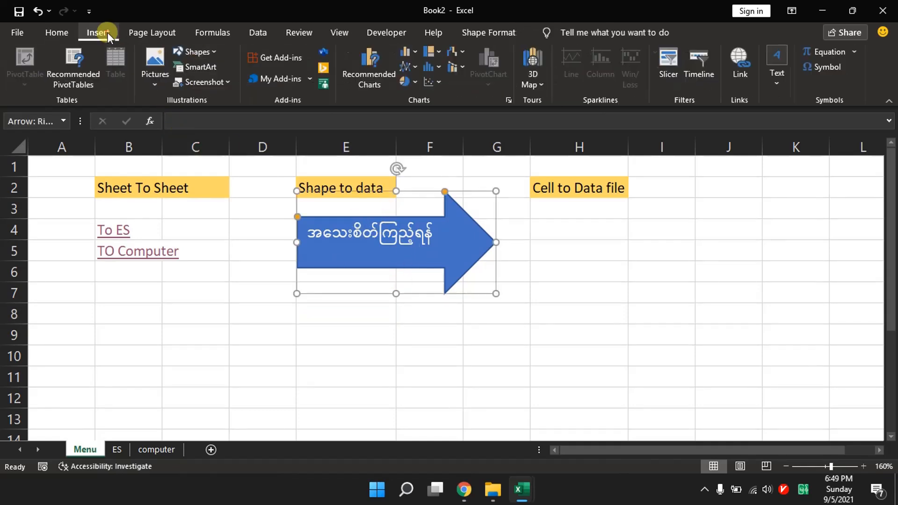
left_click(737, 58)
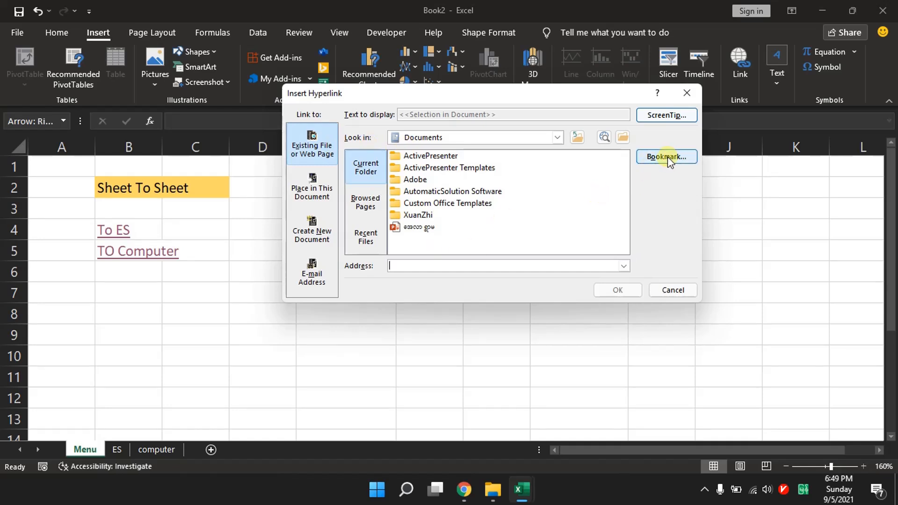
left_click(425, 137)
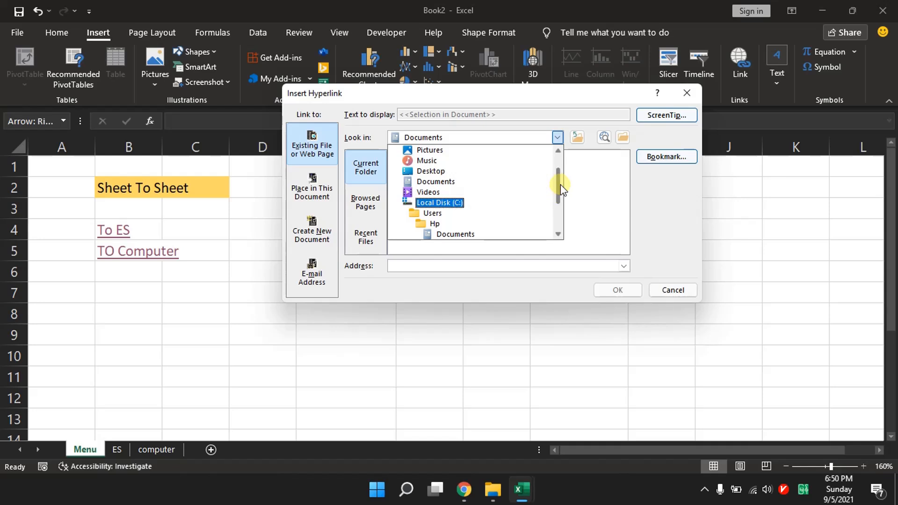
left_click_drag(560, 183, 561, 213)
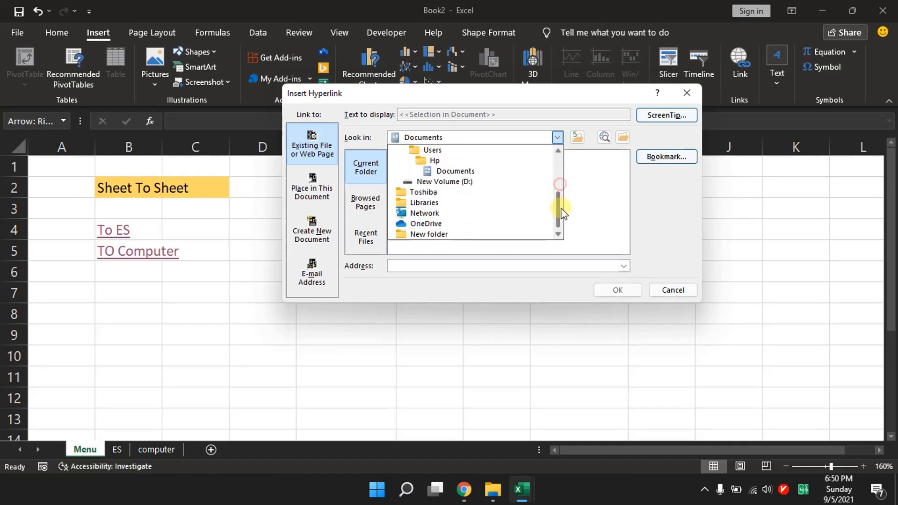
left_click(447, 184)
left_click(445, 179)
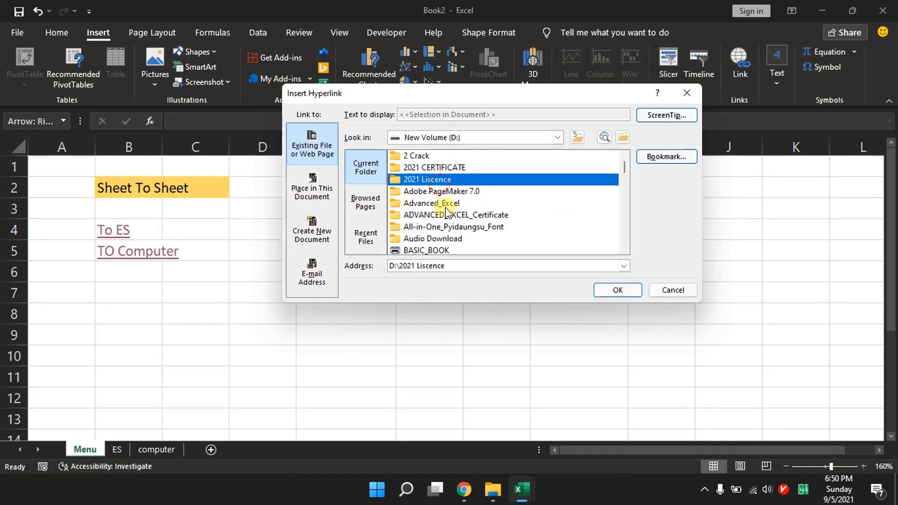
double_click(446, 204)
left_click(436, 204)
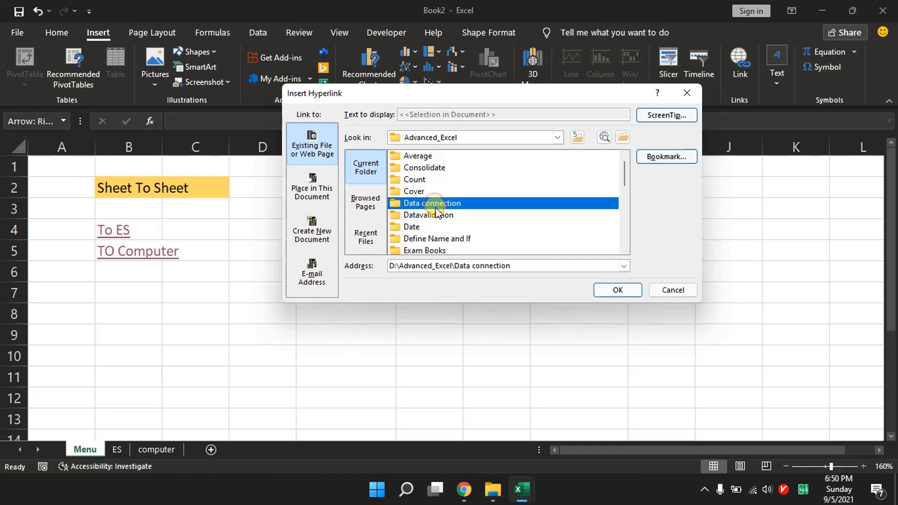
- Link the arrow to the Sales Data workbook in the Link With Power Point folder
scroll(436, 209, "down", 1)
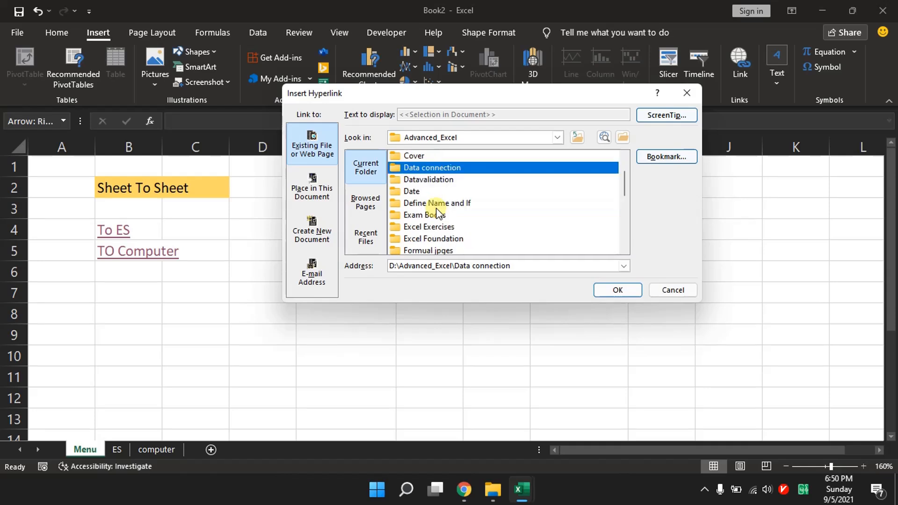
scroll(438, 212, "down", 1)
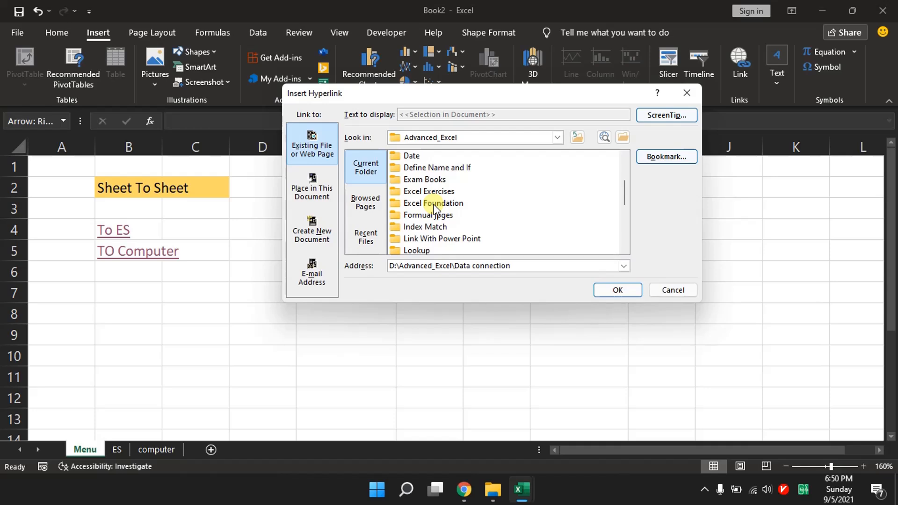
key("super+space")
left_click(434, 205)
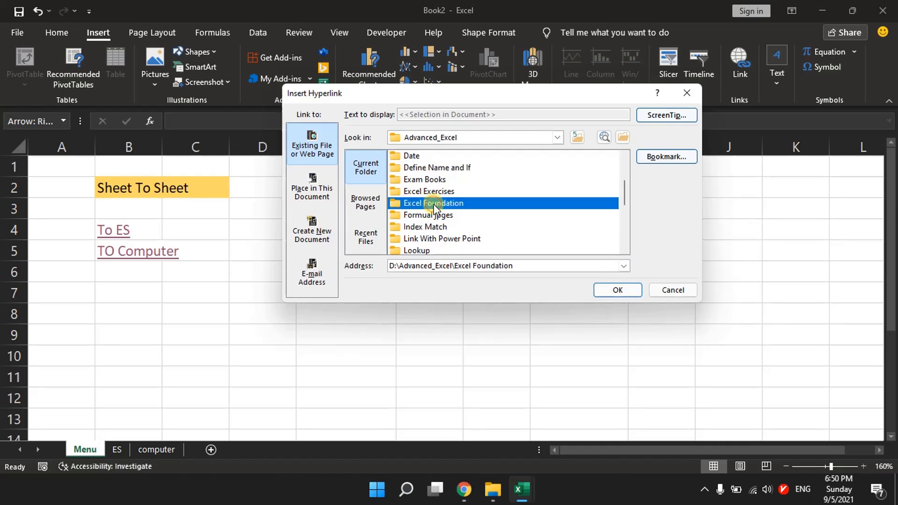
key("l")
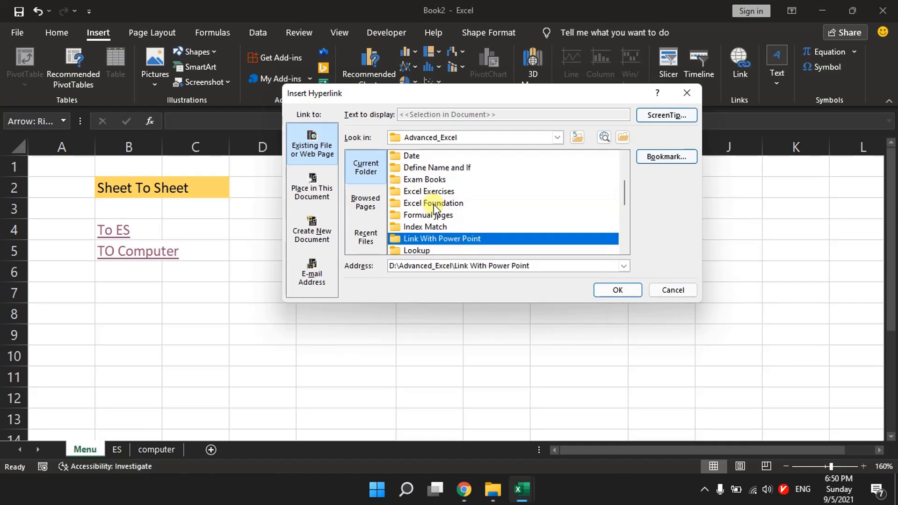
double_click(434, 241)
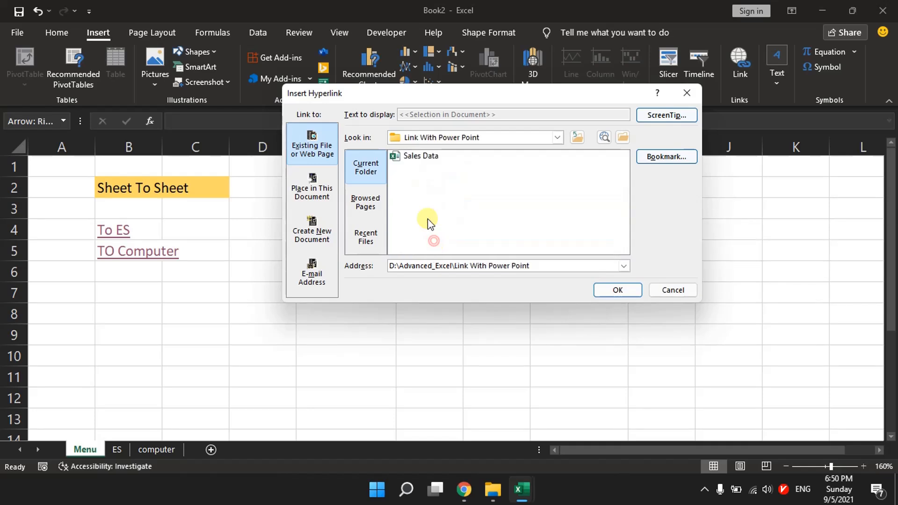
double_click(429, 159)
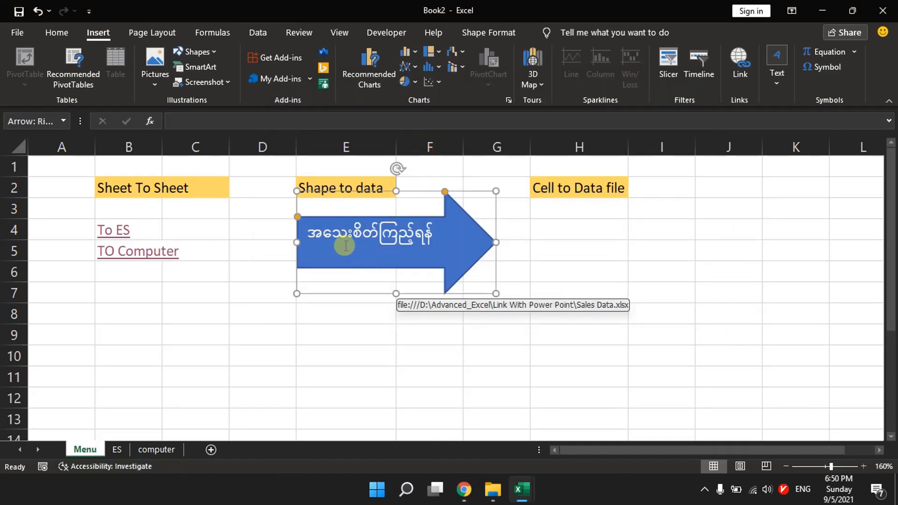
- Test the arrow's hyperlink by opening the Sales Data workbook past the security notice, and close that workbook
left_click(254, 252)
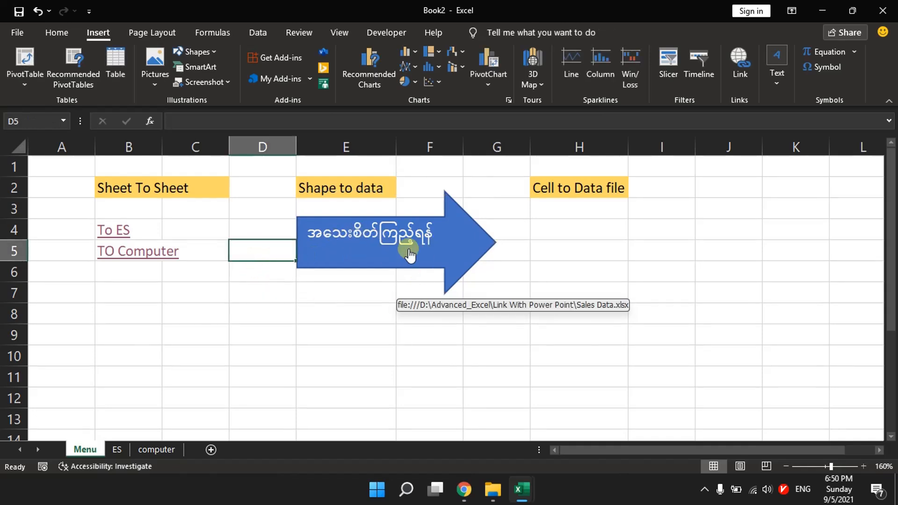
left_click(351, 244)
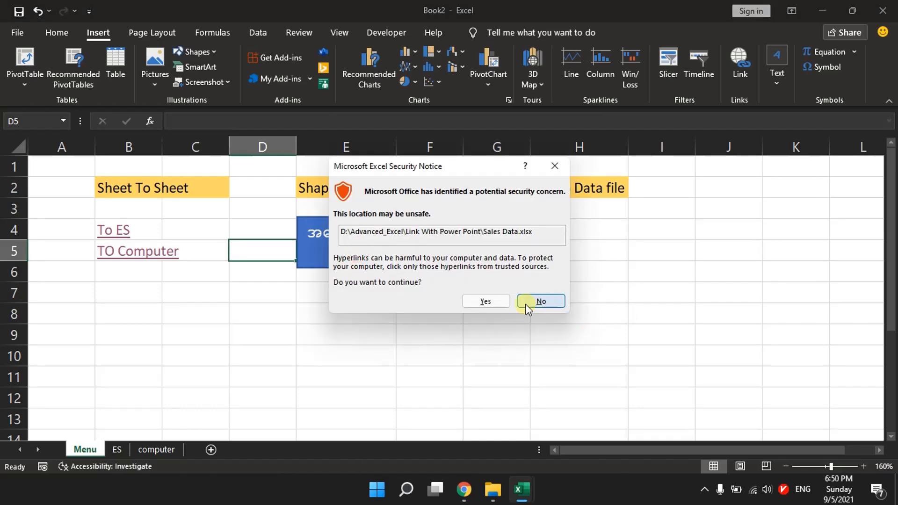
left_click(485, 301)
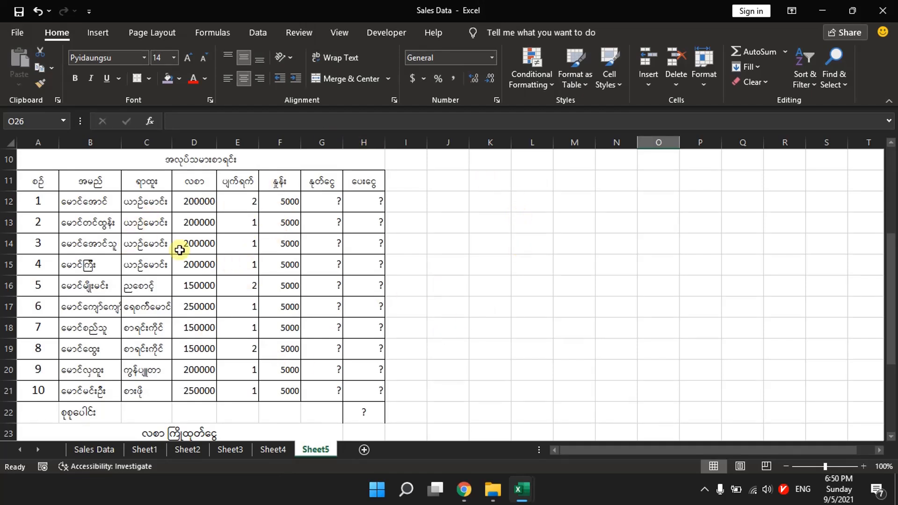
left_click(883, 12)
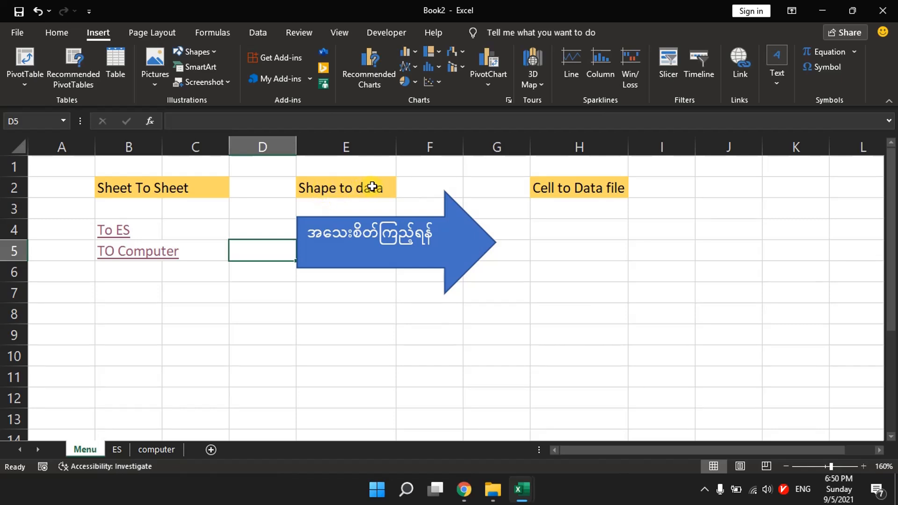
- Enter "Laptop" in H4 and "CPU" in H5 under the Cell to Data file heading
left_click(587, 188)
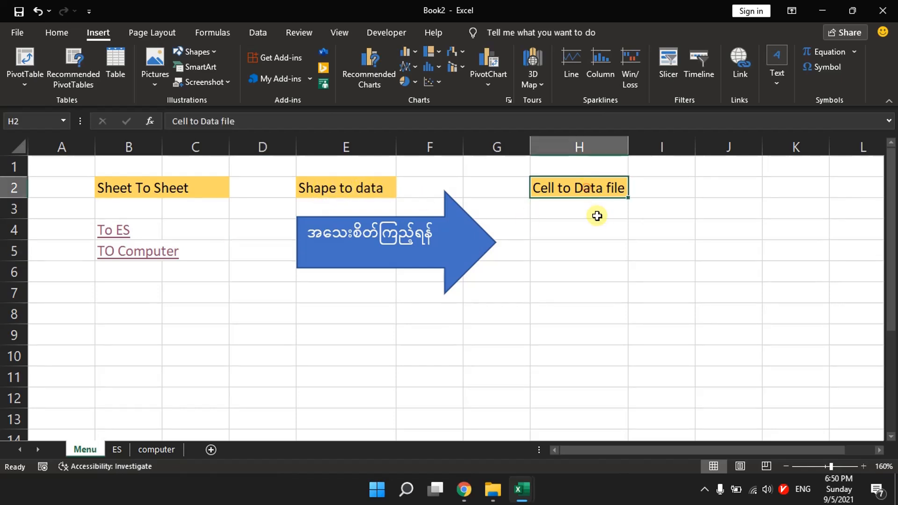
left_click(601, 232)
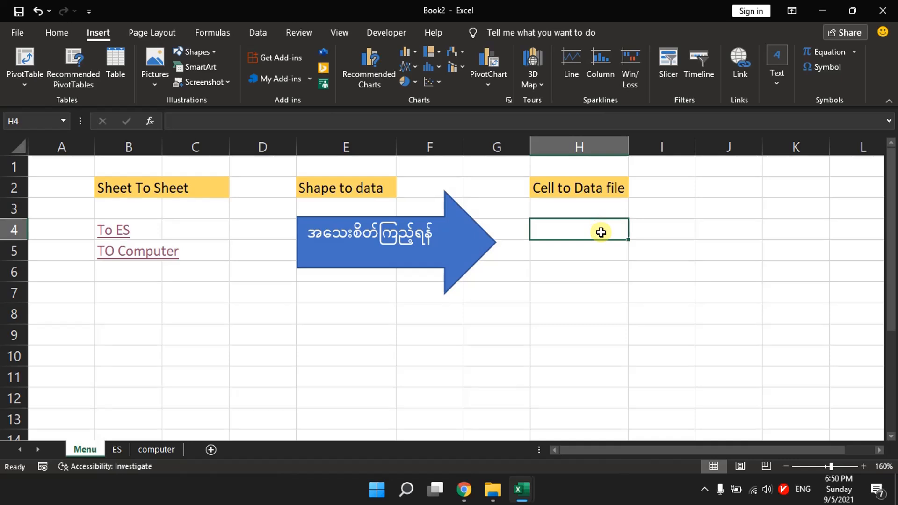
type("L")
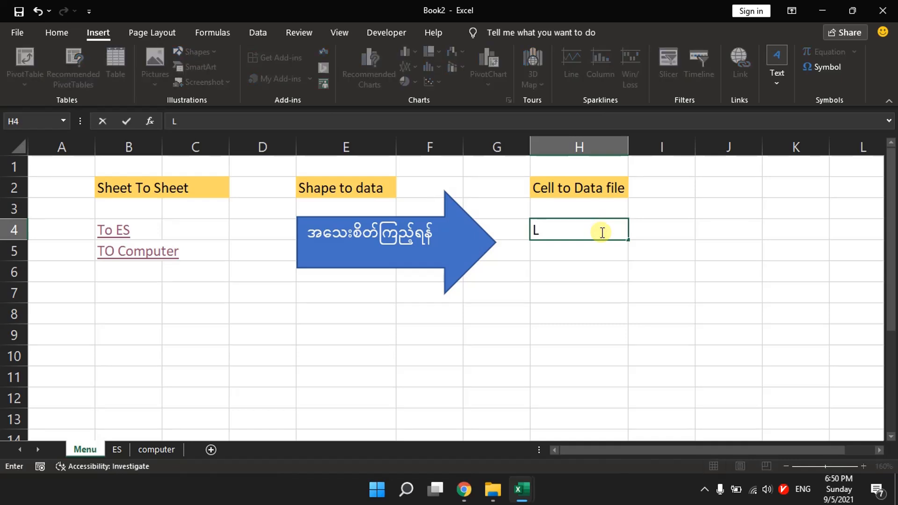
type("aptop")
key("Return")
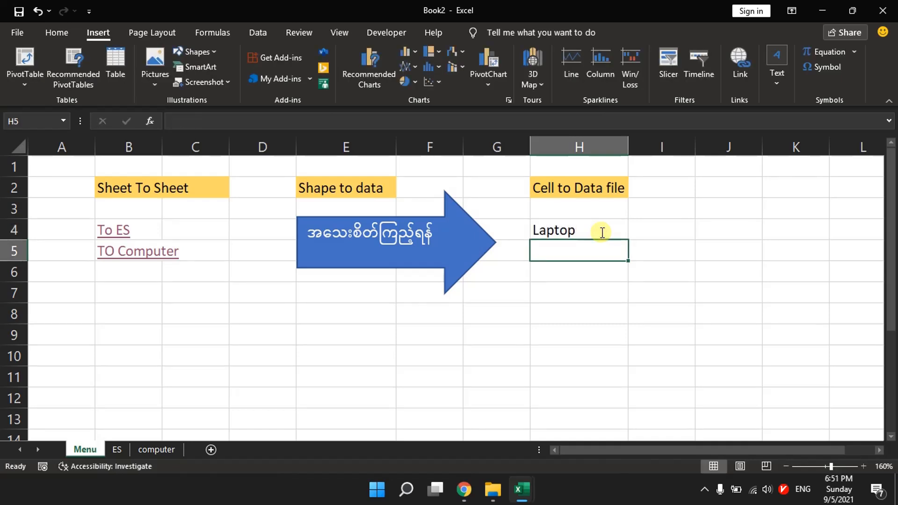
type("CPU")
key("Return")
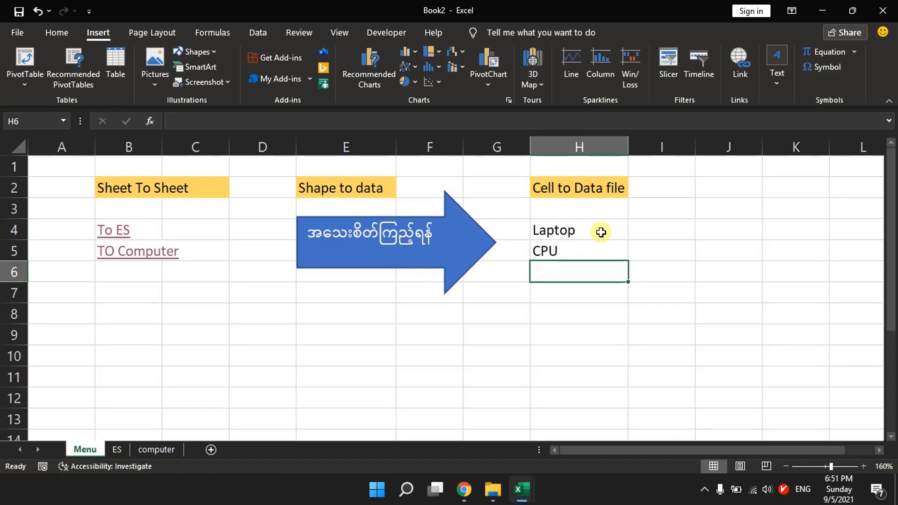
- Start a hyperlink from the Laptop cell H4 to an existing file and browse to the D:\Pictures folder
left_click(580, 230)
left_click(563, 255)
left_click(579, 236)
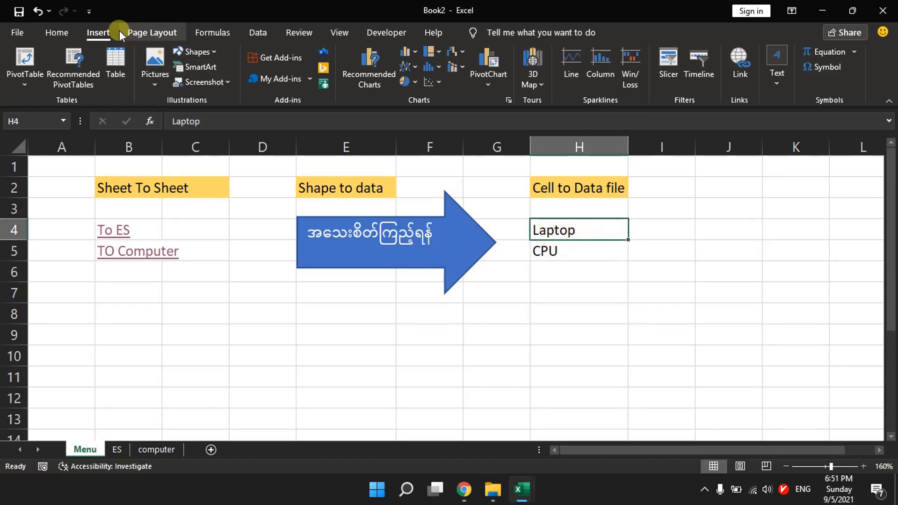
left_click(741, 61)
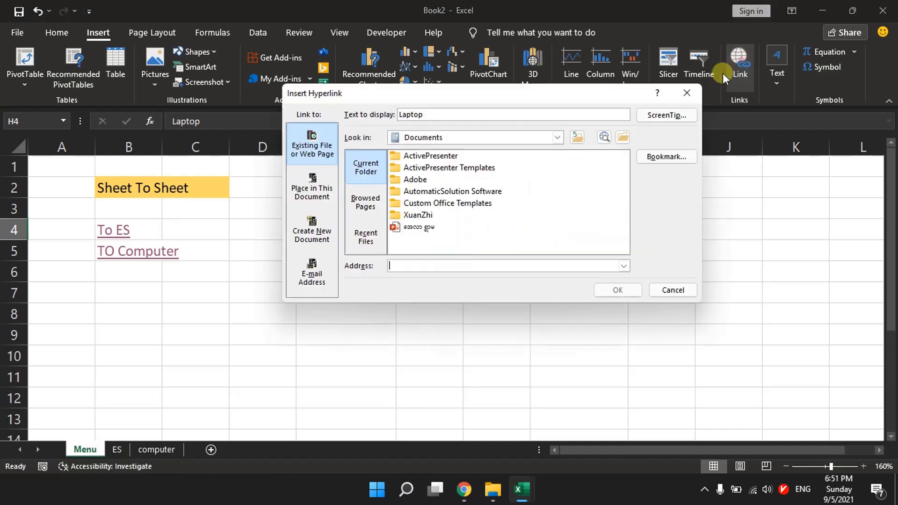
left_click(417, 137)
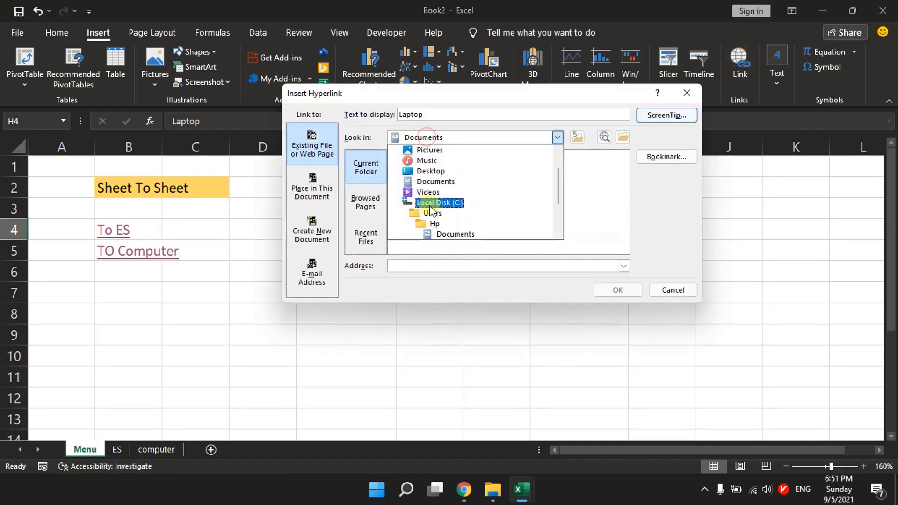
scroll(423, 218, "down", 1)
left_click(423, 223)
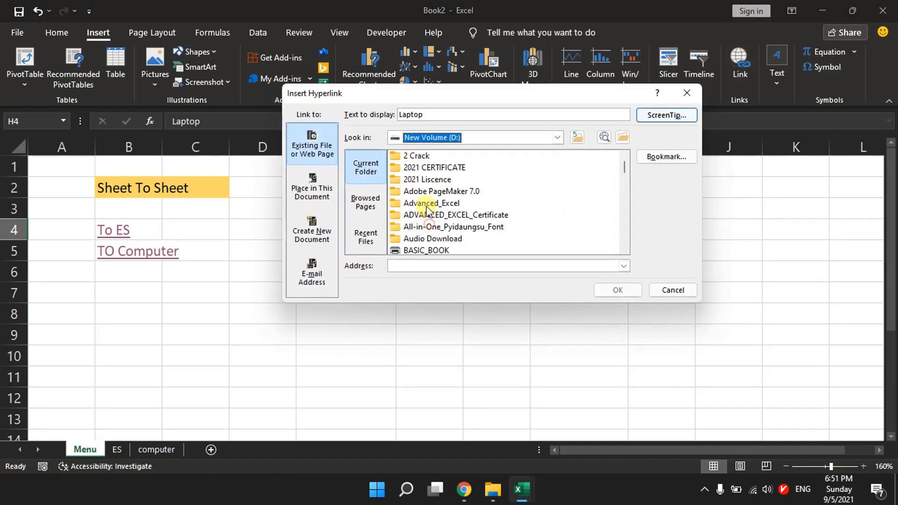
left_click(425, 196)
left_click_drag(425, 195, 436, 248)
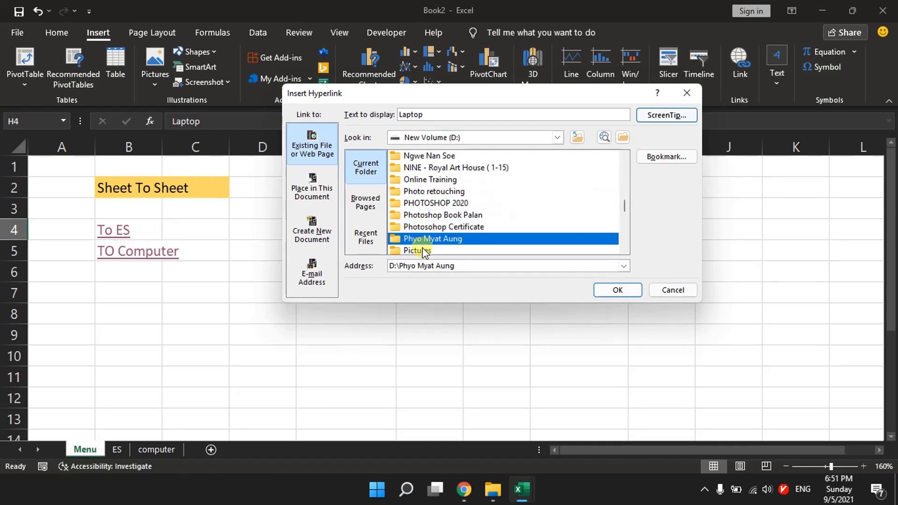
double_click(423, 250)
- Link the Laptop cell to the Laptop red picture in the Laptop subfolder
left_click(435, 194)
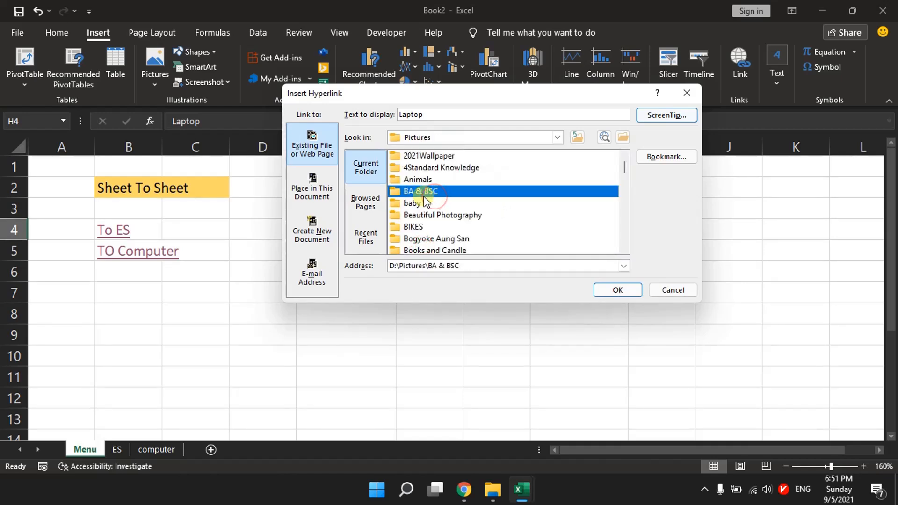
scroll(425, 209, "down", 5)
left_click(416, 239)
double_click(426, 236)
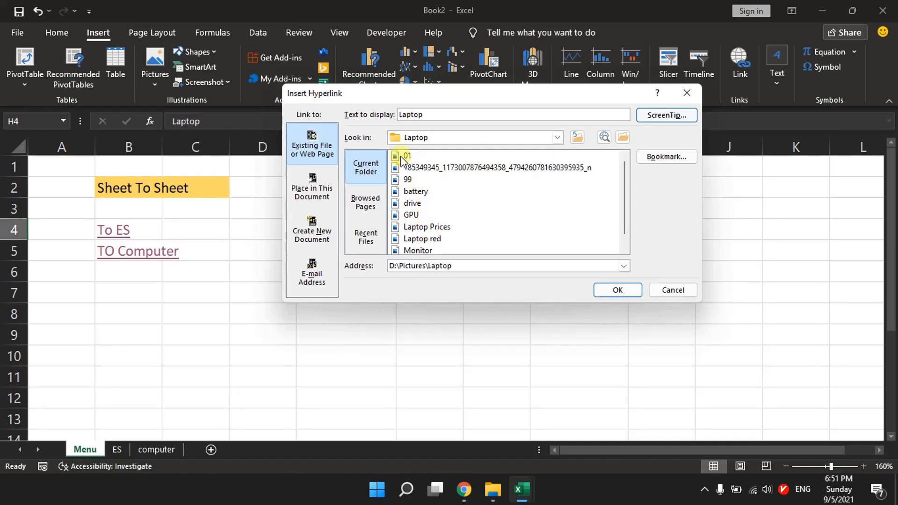
double_click(410, 239)
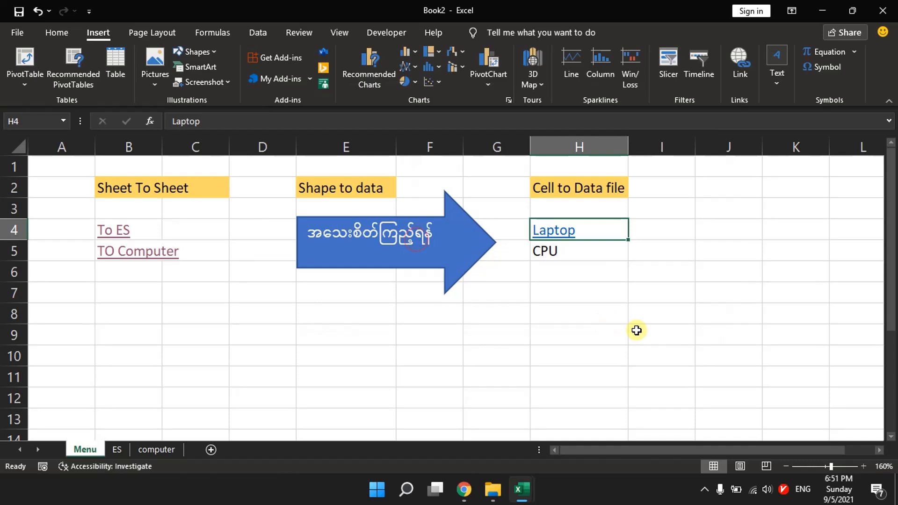
- Test the Laptop cell's hyperlink by opening its picture, and close the photo viewer
left_click(626, 330)
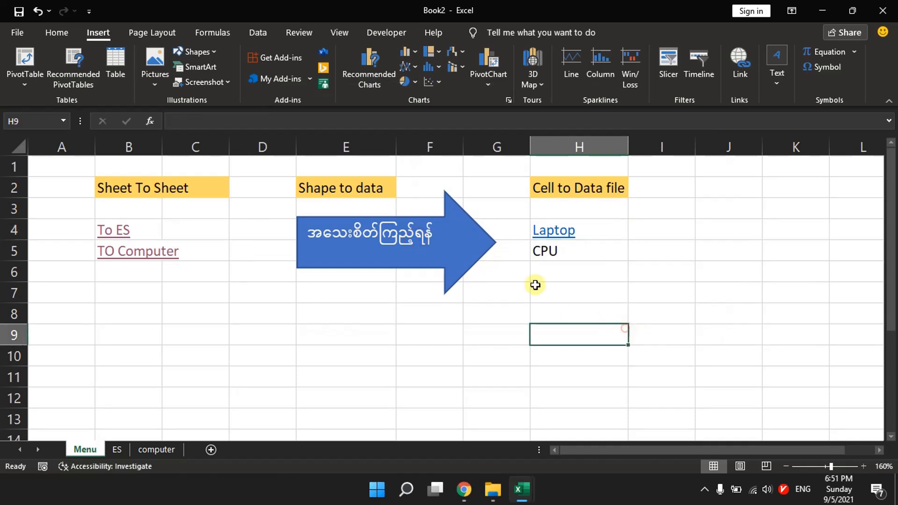
left_click(557, 236)
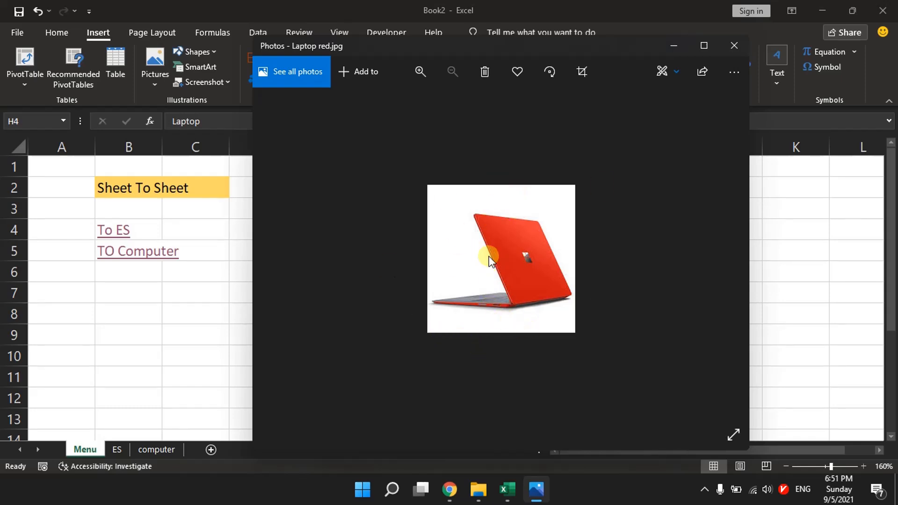
left_click(728, 52)
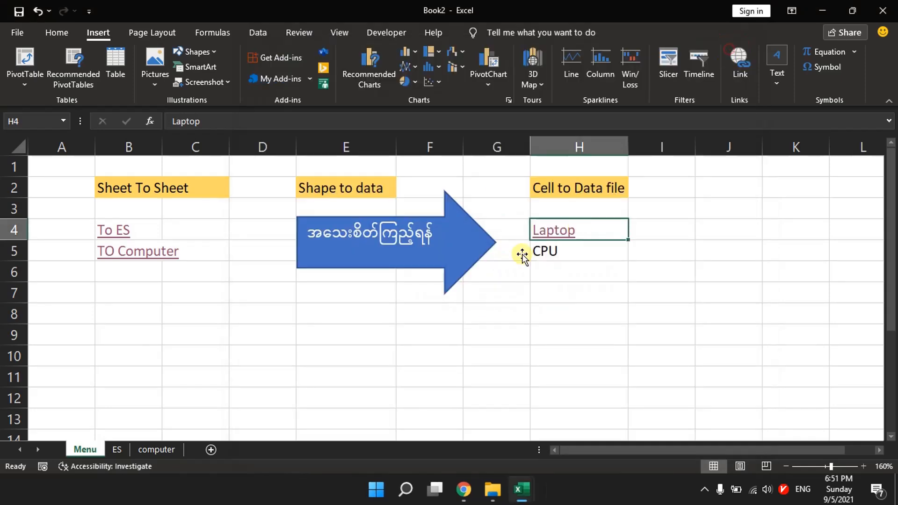
- Start a hyperlink from the CPU cell H5 to an existing file and browse to the D:\Pictures folder
left_click(566, 260)
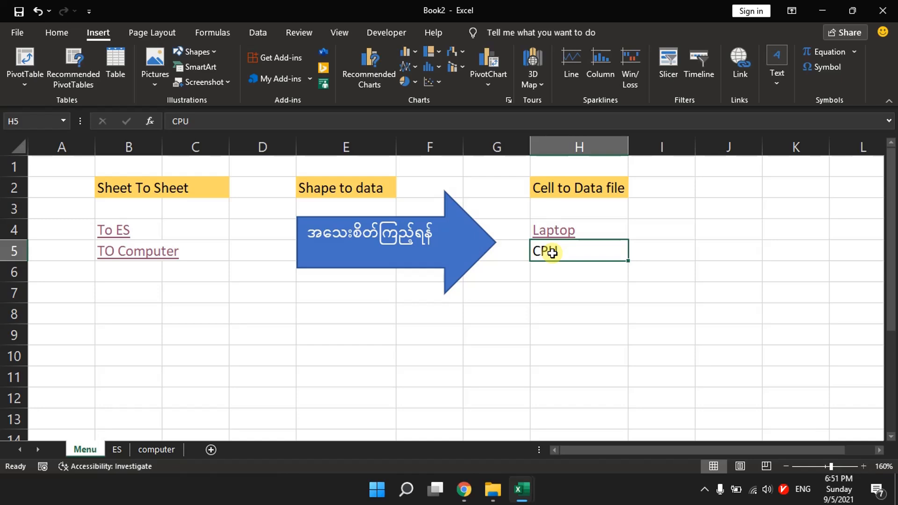
key("ctrl+k")
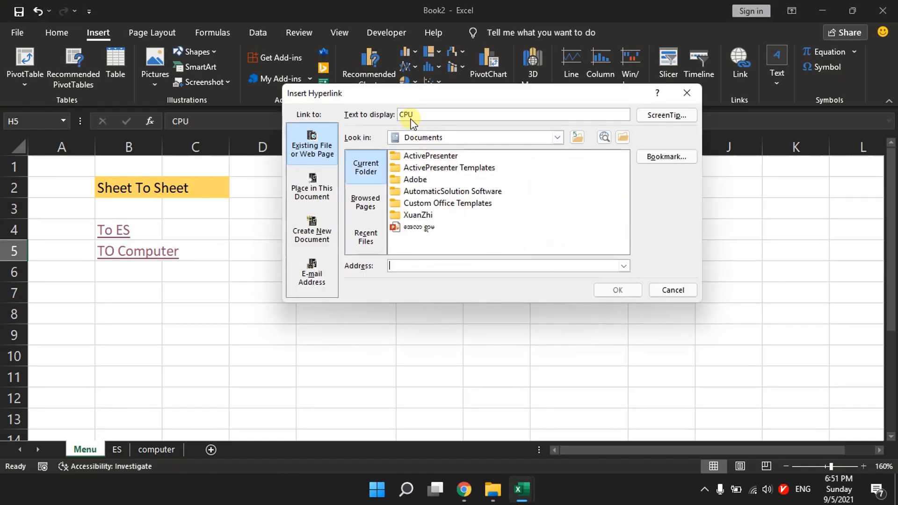
left_click(420, 138)
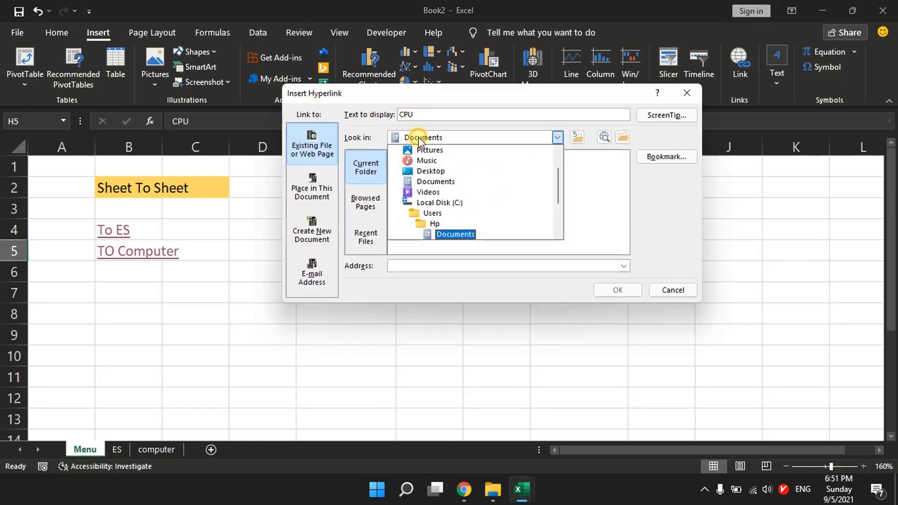
scroll(437, 223, "down", 1)
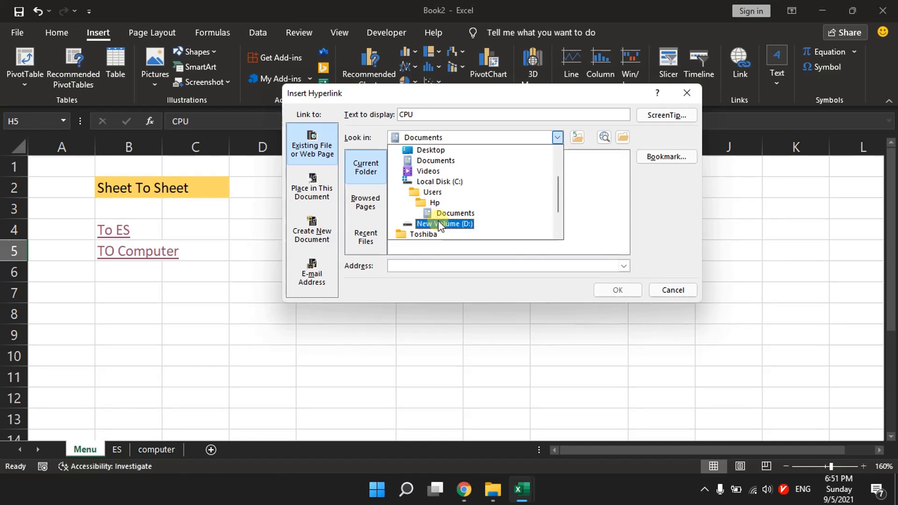
left_click(437, 224)
left_click(433, 206)
scroll(435, 220, "down", 5)
left_click(436, 238)
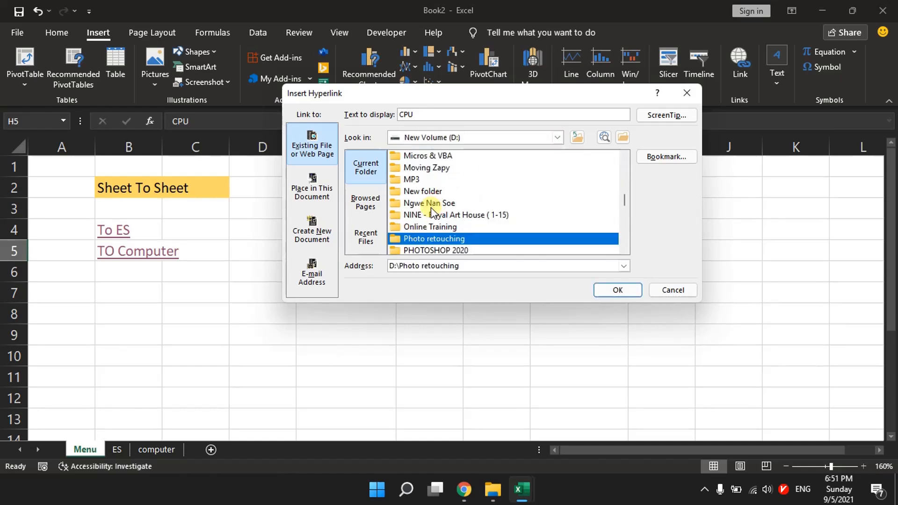
left_click(436, 248)
left_click(442, 251)
left_click(444, 252)
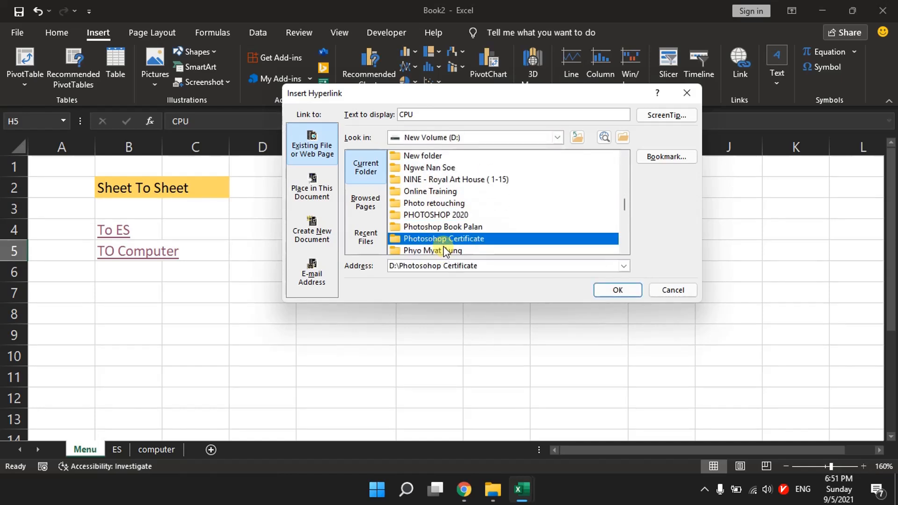
left_click(437, 248)
double_click(431, 251)
- Link the CPU cell to the CPU picture in the learning computer subfolder
left_click(424, 214)
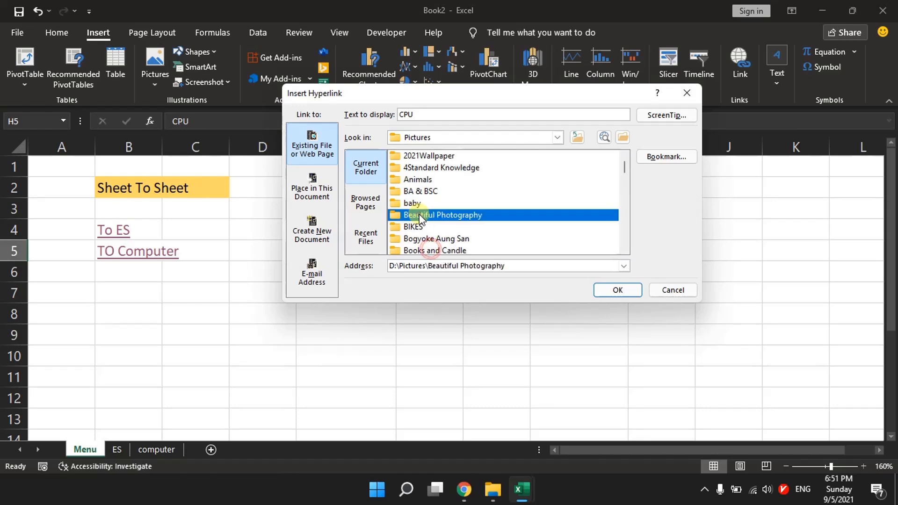
scroll(421, 217, "down", 4)
key("Down")
key("Down")
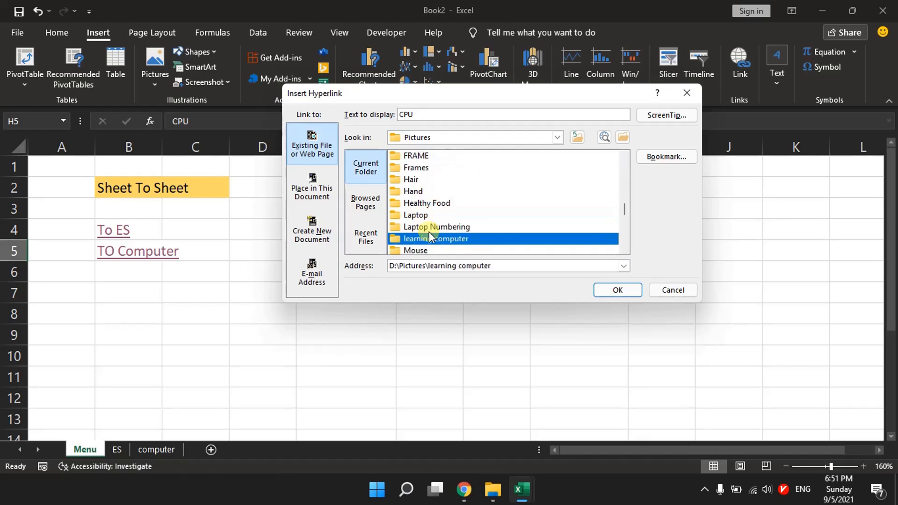
double_click(435, 243)
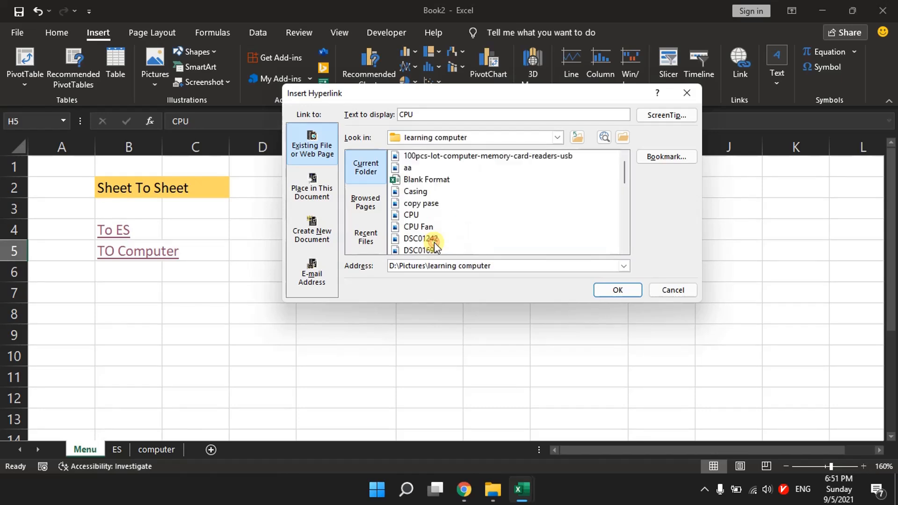
double_click(414, 214)
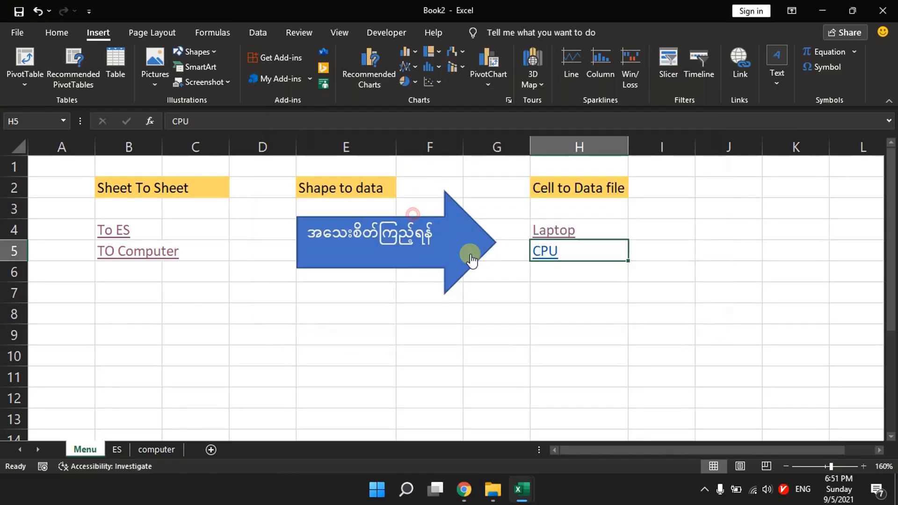
- Test the CPU cell's hyperlink by opening its picture, and close the photo viewer
left_click(546, 252)
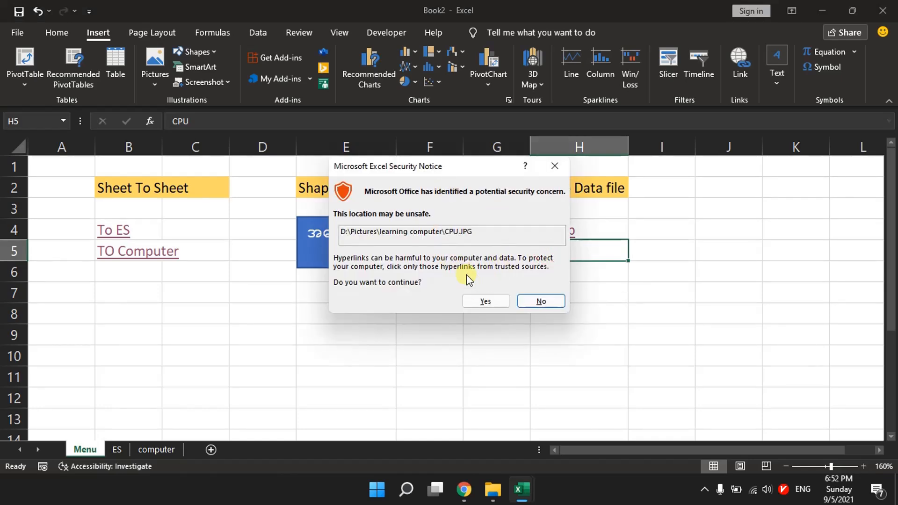
left_click(484, 301)
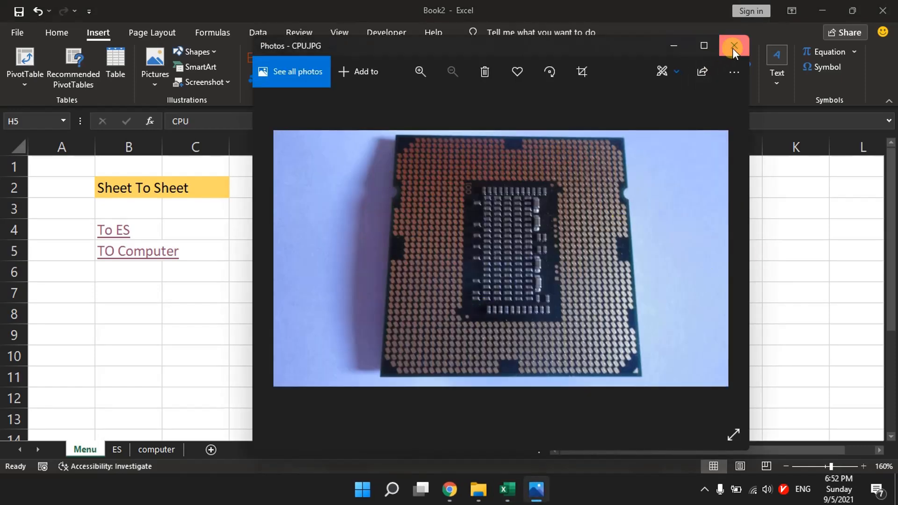
left_click(734, 46)
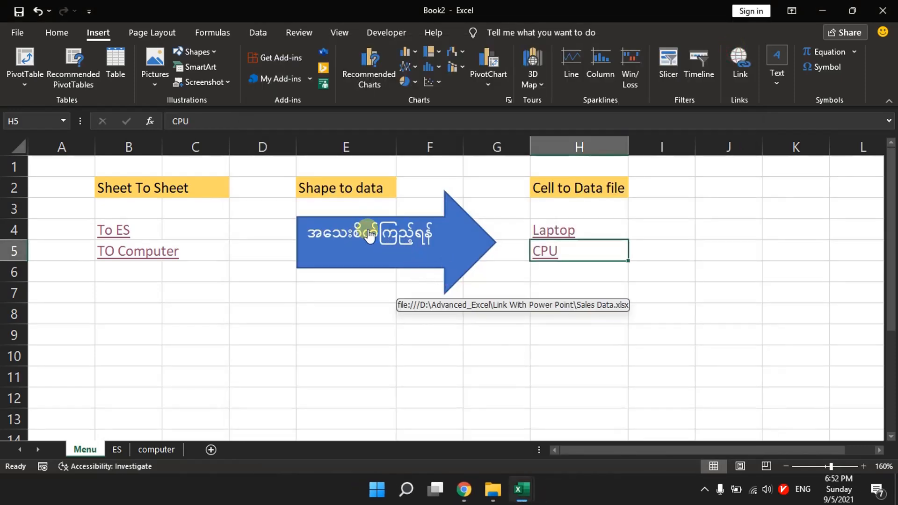